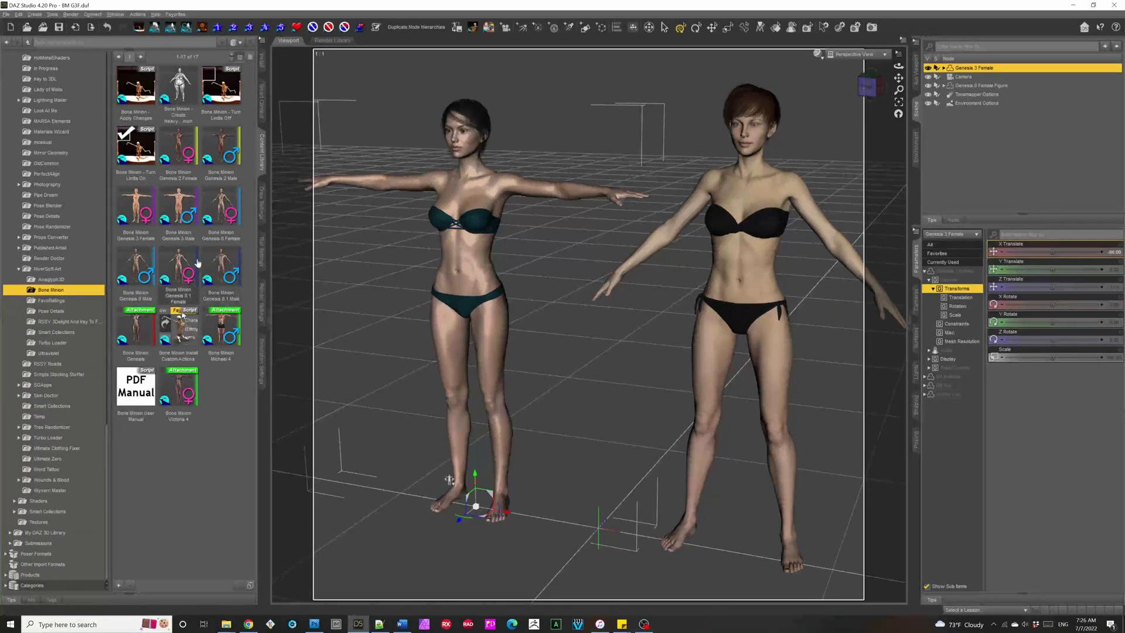
Step: Load a Genesis 8 Female Bone Minion onto the Genesis 3 woman, select it, and list Action poses
{"action": "double_click", "coordinate": [209, 212]}
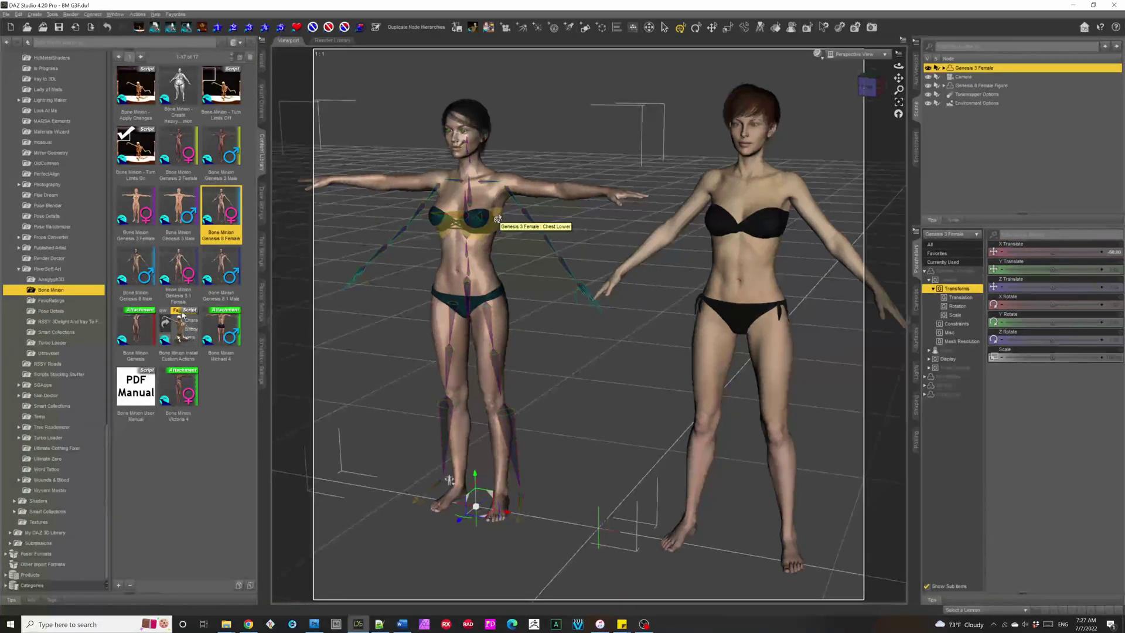
{"action": "left_click", "coordinate": [943, 68]}
{"action": "left_click", "coordinate": [985, 113]}
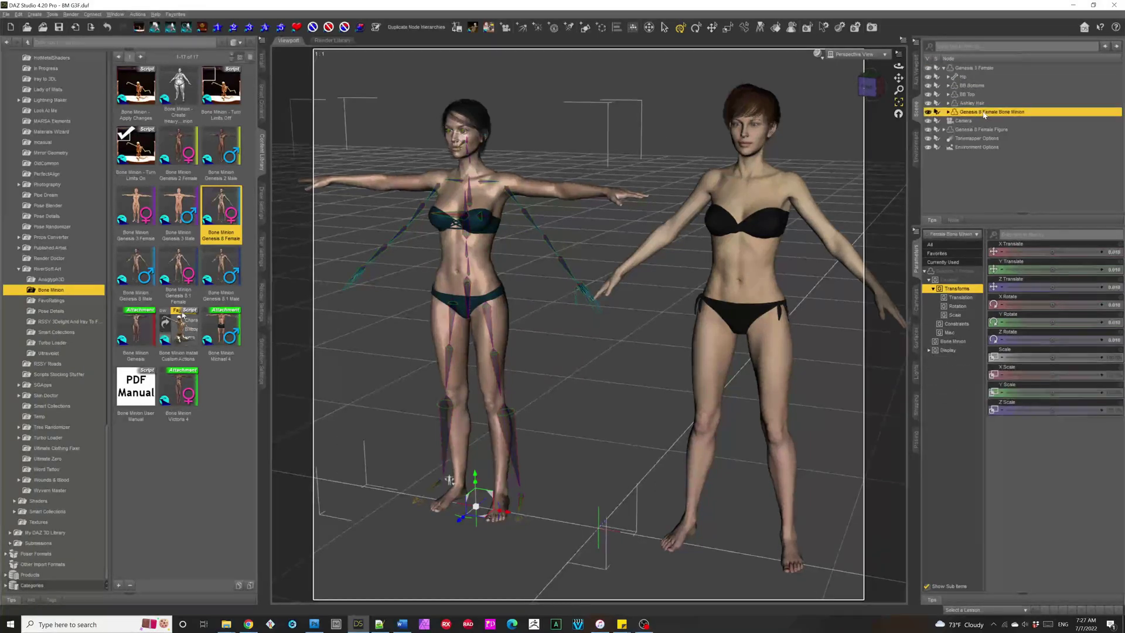
{"action": "left_click", "coordinate": [263, 98]}
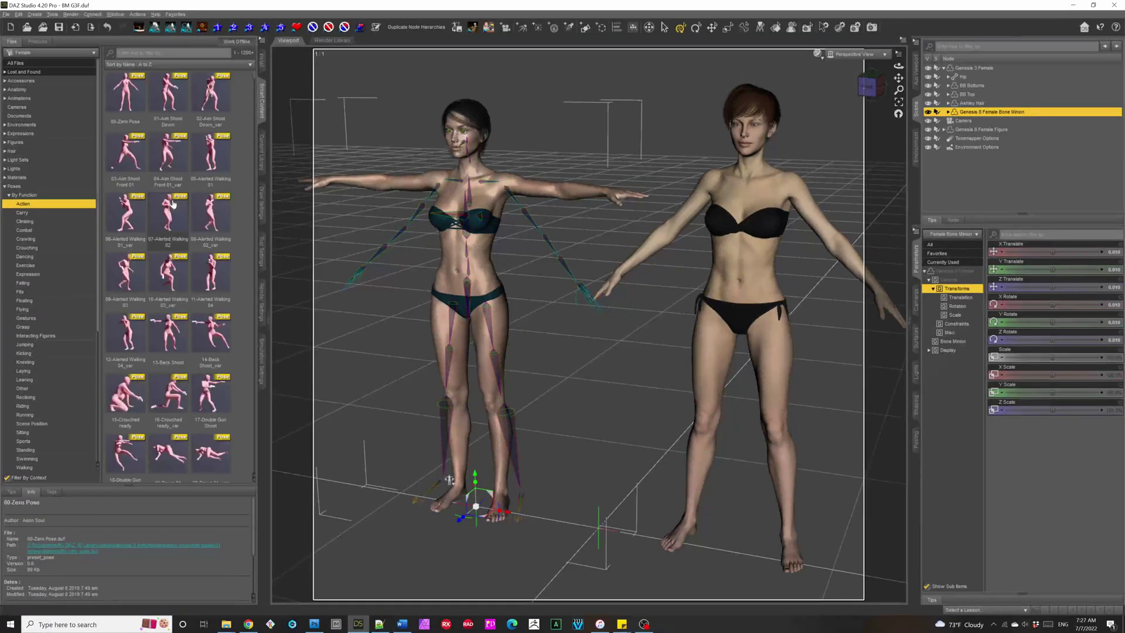
Step: Try Action Poses 10 Base Female on the bone minion and the Genesis 8 woman
{"action": "scroll", "coordinate": [172, 203], "scroll_direction": "down", "scroll_amount": 10}
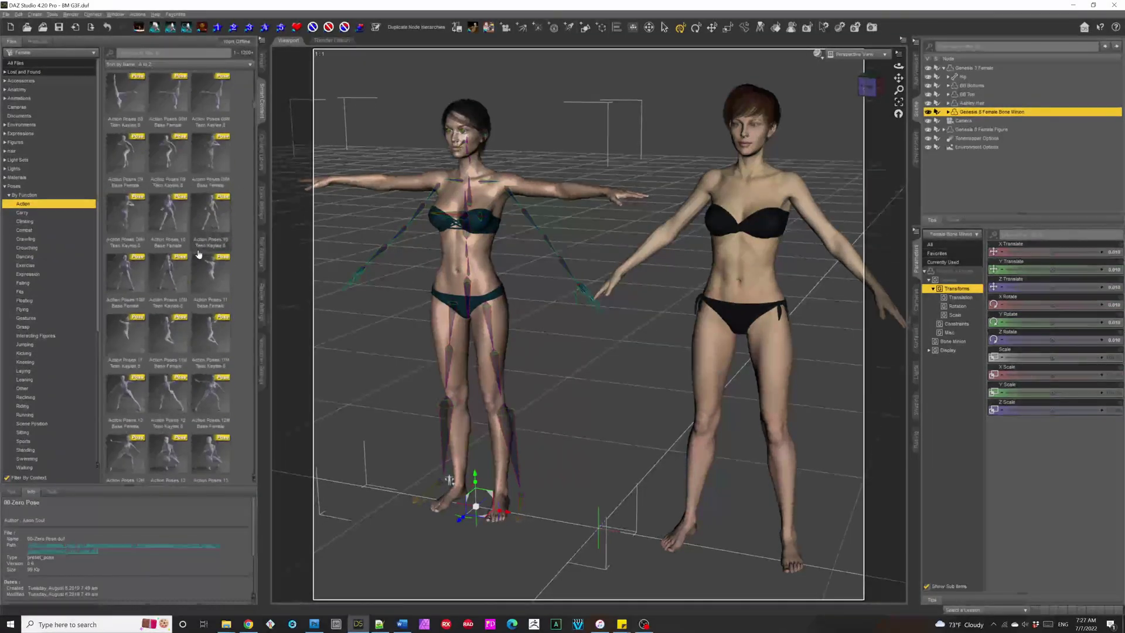
{"action": "double_click", "coordinate": [172, 225]}
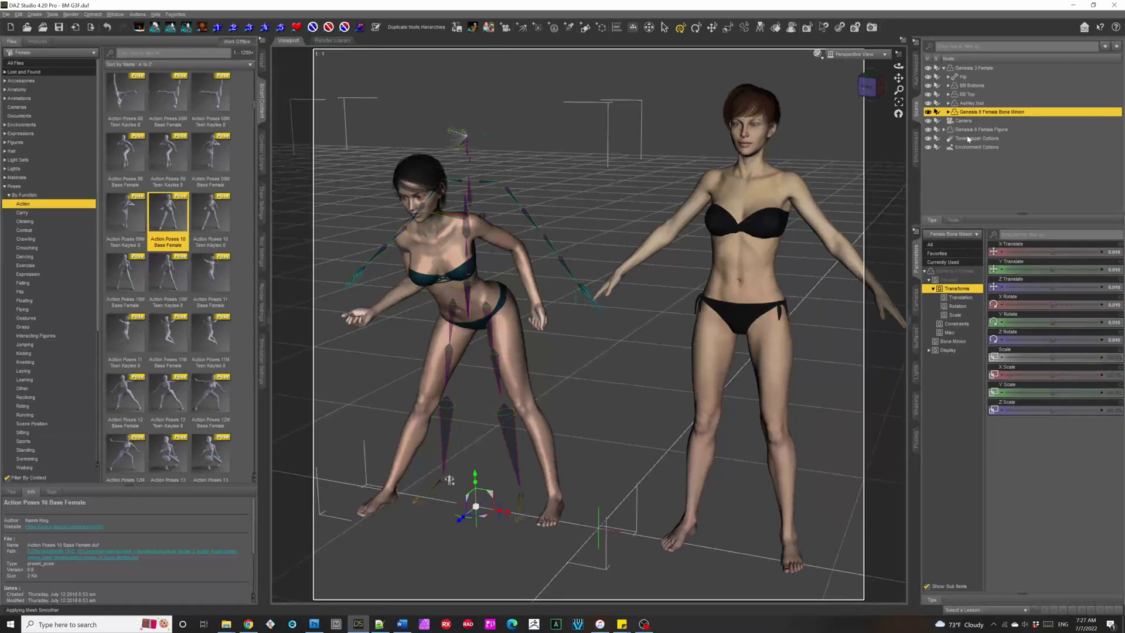
{"action": "left_click", "coordinate": [972, 130]}
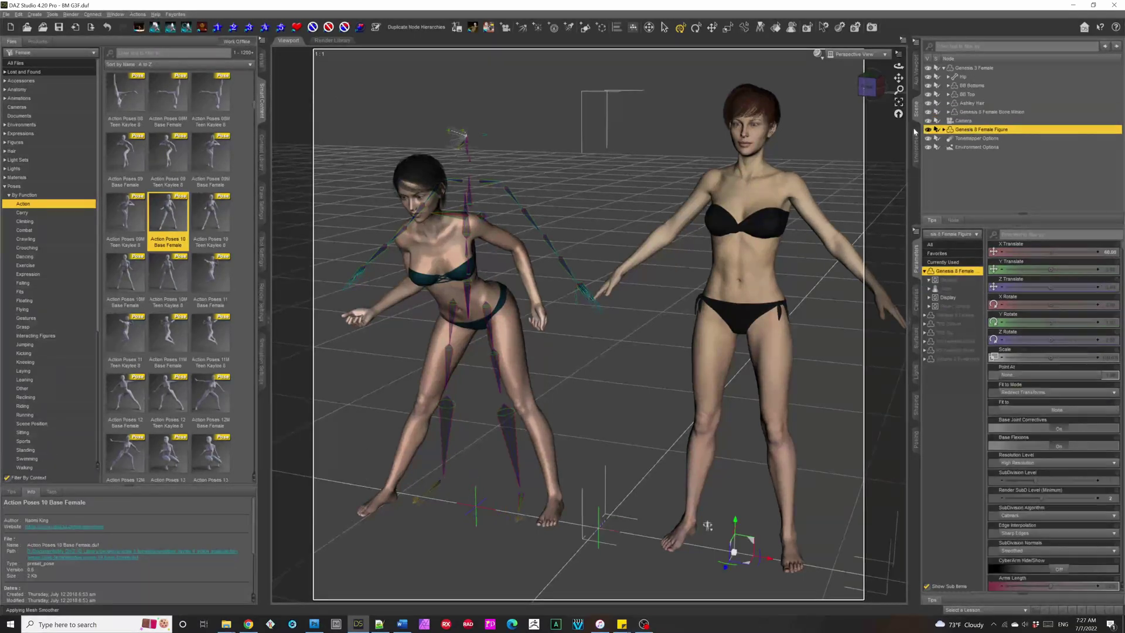
{"action": "double_click", "coordinate": [176, 202]}
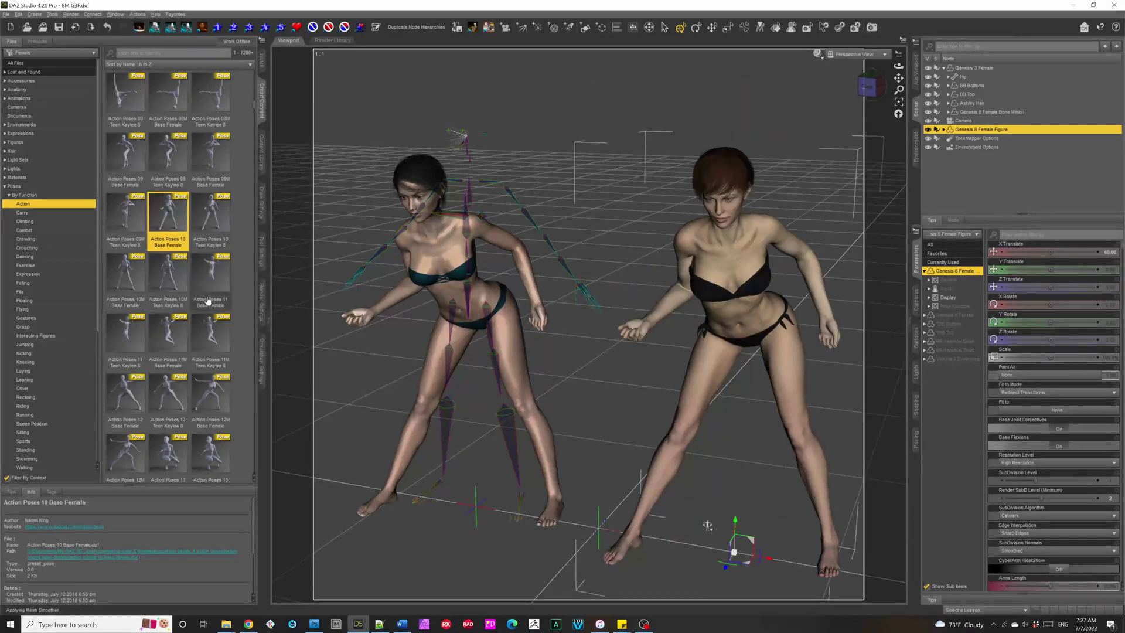
Step: Pose the Genesis 8 woman and the bone minion in Action Poses 13M Teen Kaylee 8, viewed low from the front
{"action": "scroll", "coordinate": [184, 372], "scroll_direction": "down", "scroll_amount": 5}
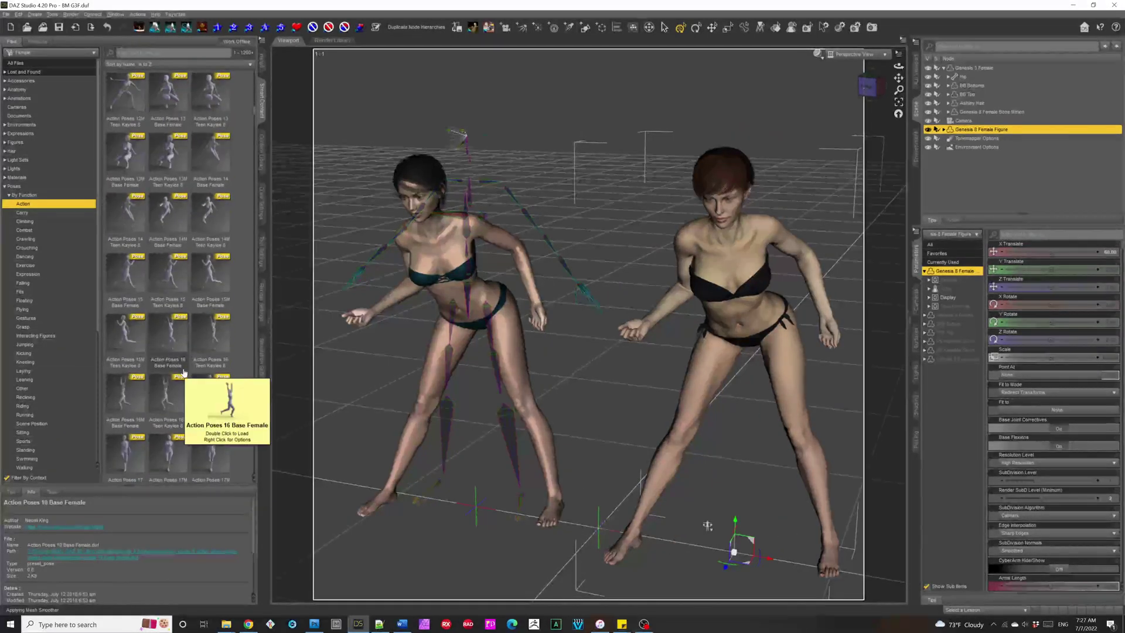
{"action": "double_click", "coordinate": [169, 153]}
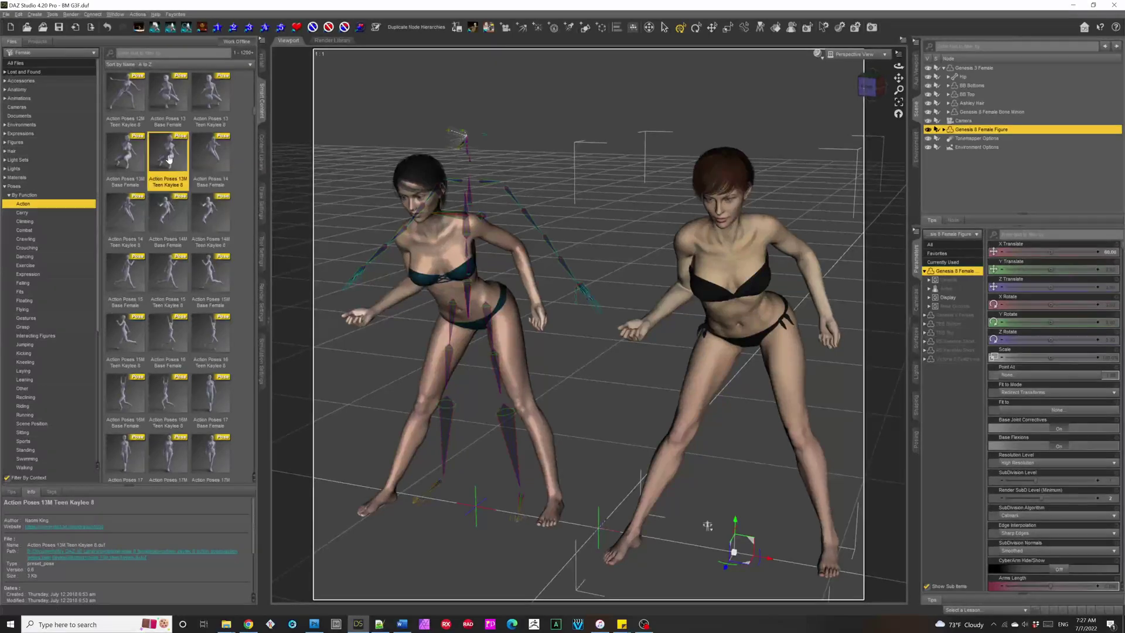
{"action": "left_click", "coordinate": [977, 112]}
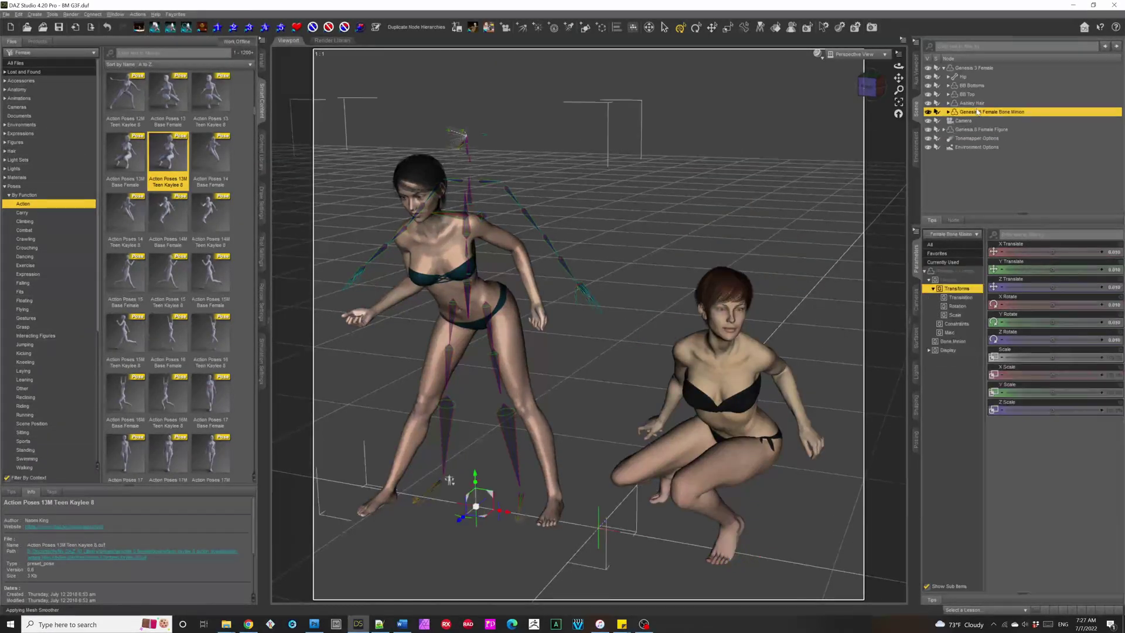
{"action": "double_click", "coordinate": [188, 150]}
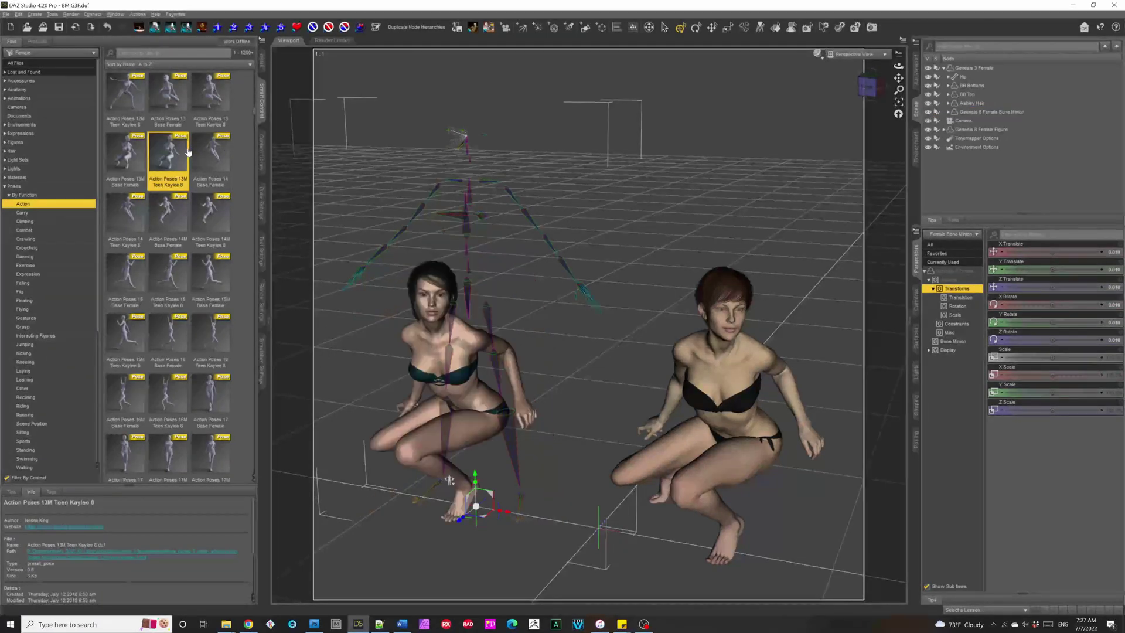
{"action": "left_click", "coordinate": [867, 86]}
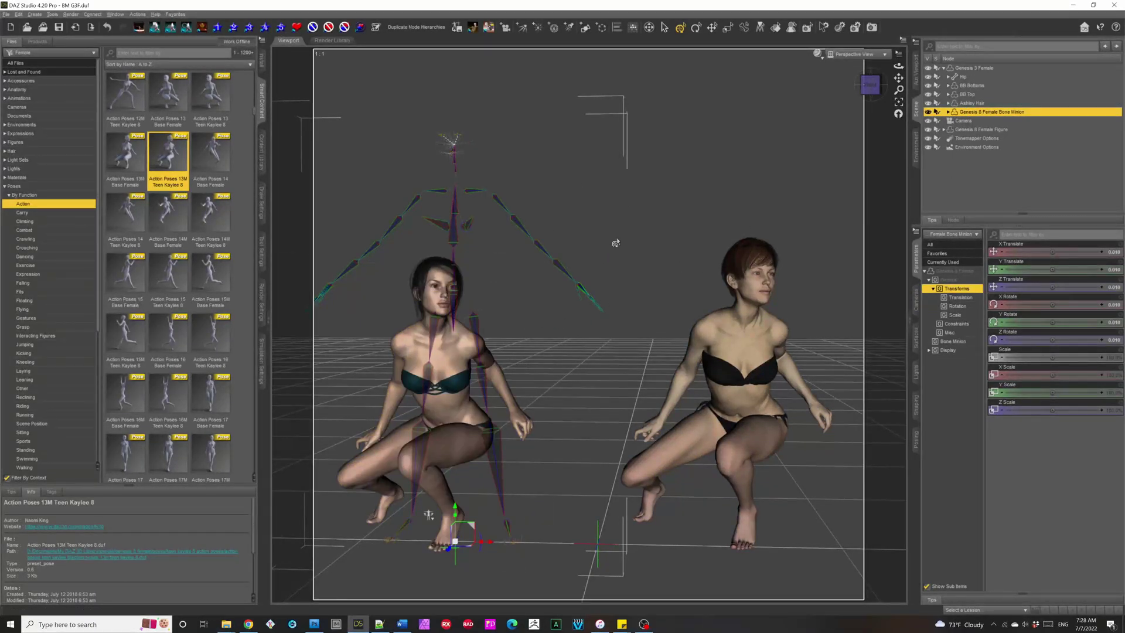
Step: Add a Victoria 4 Bone Minion to the Genesis 3 woman and select the Victoria 4.2 minion
{"action": "left_click", "coordinate": [967, 67]}
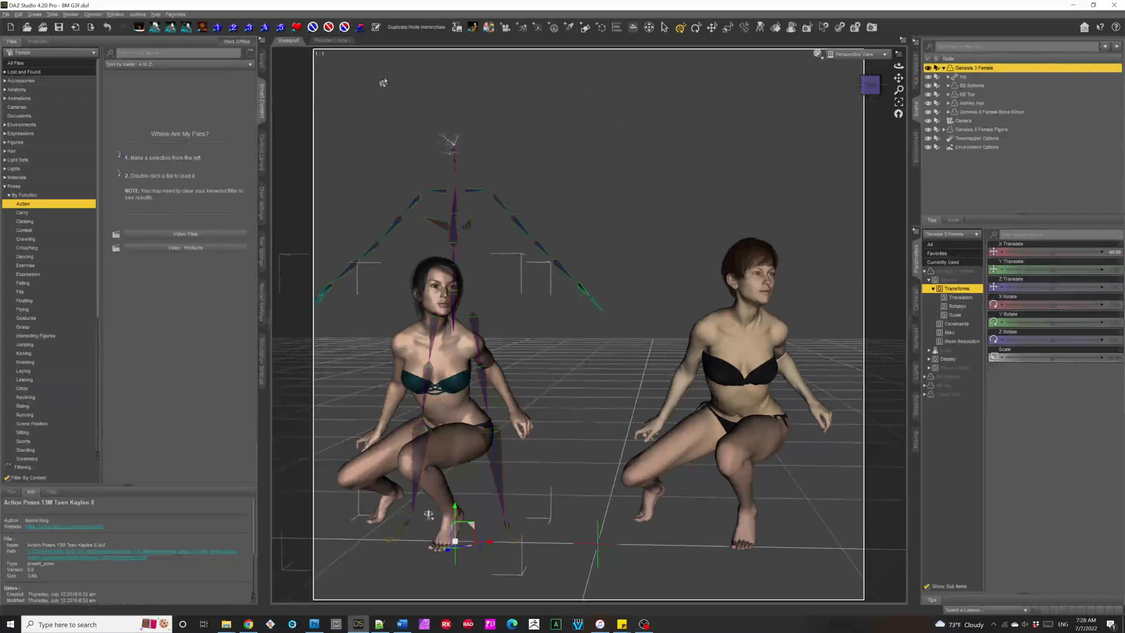
{"action": "left_click", "coordinate": [261, 164]}
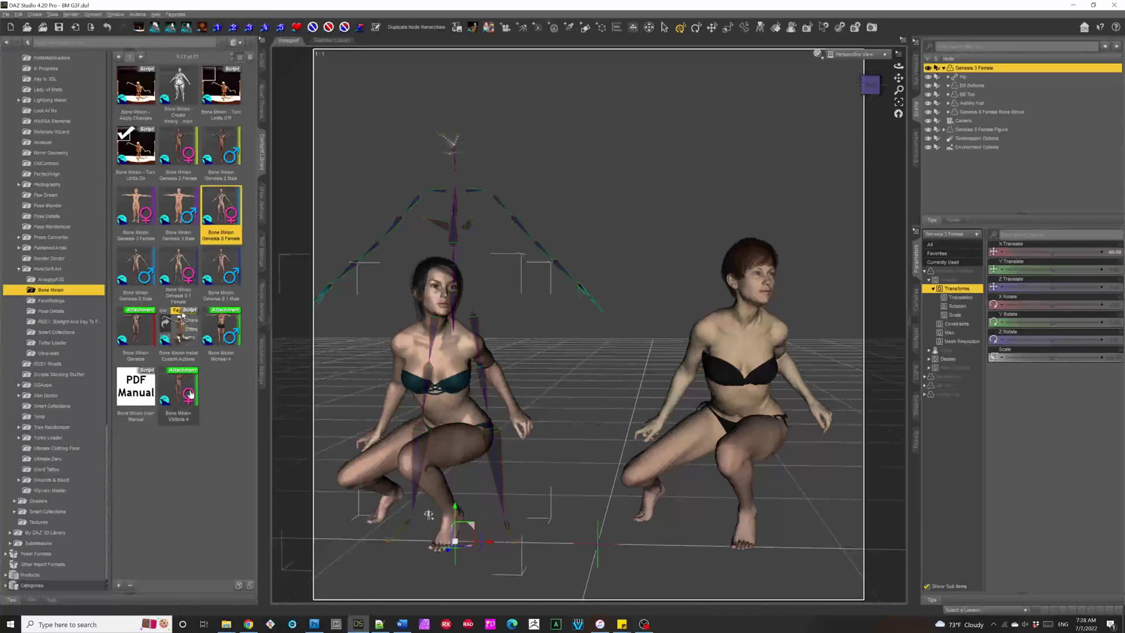
{"action": "double_click", "coordinate": [189, 392]}
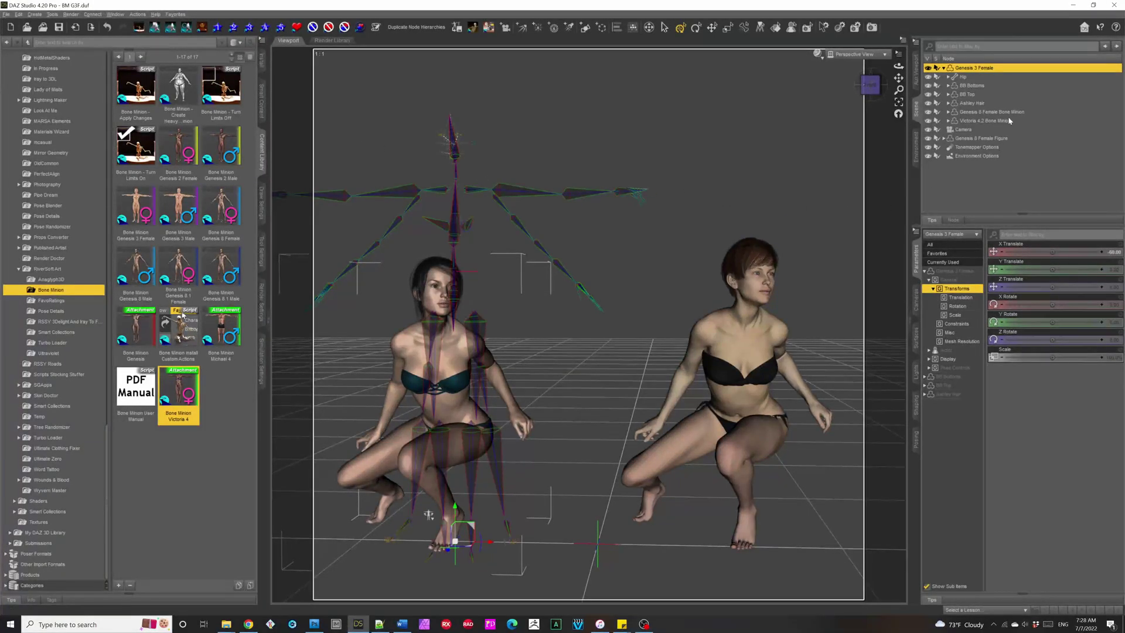
{"action": "left_click", "coordinate": [996, 120]}
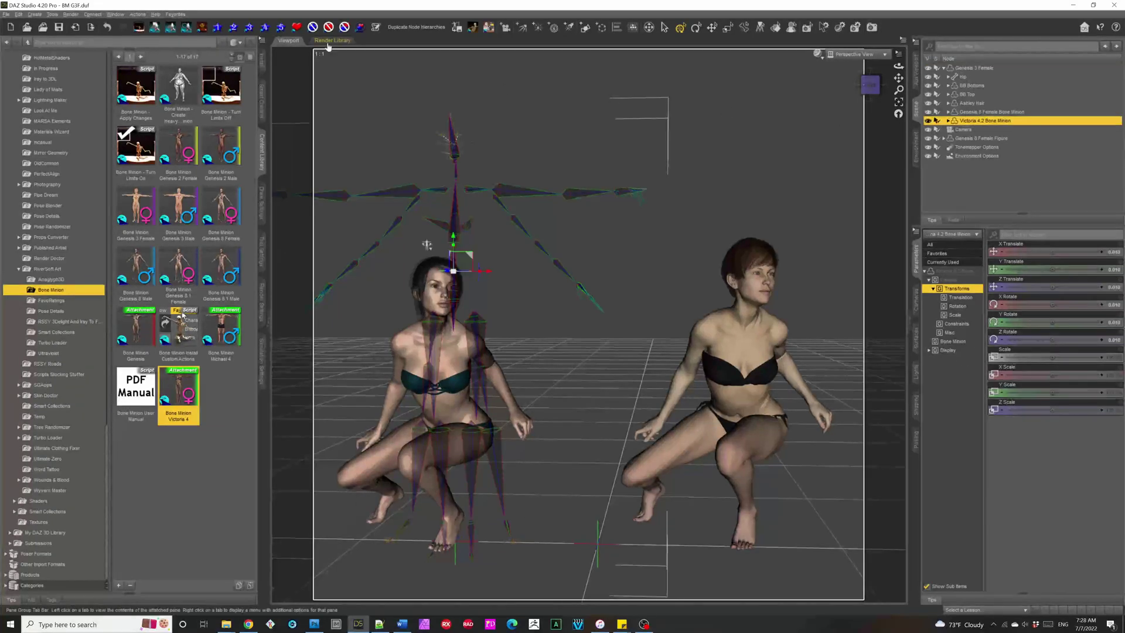
Step: Give the Victoria 4 minion the arms-overhead 08_CIRH_V4 pose, after trying 02_ShLH-SwRH_V4
{"action": "left_click", "coordinate": [263, 103]}
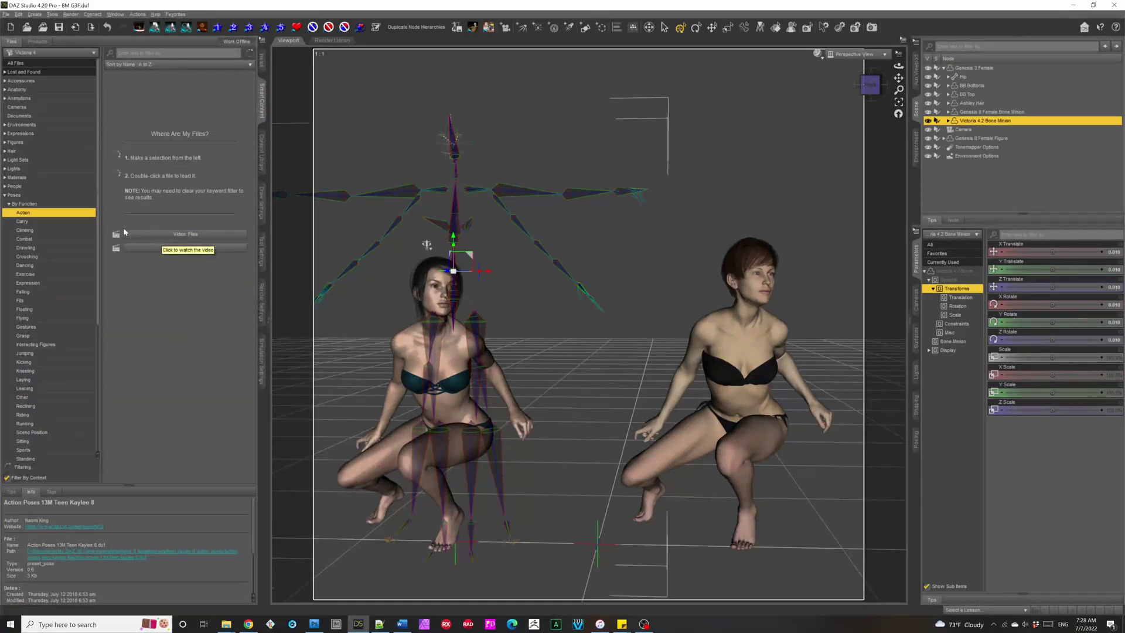
{"action": "double_click", "coordinate": [168, 92]}
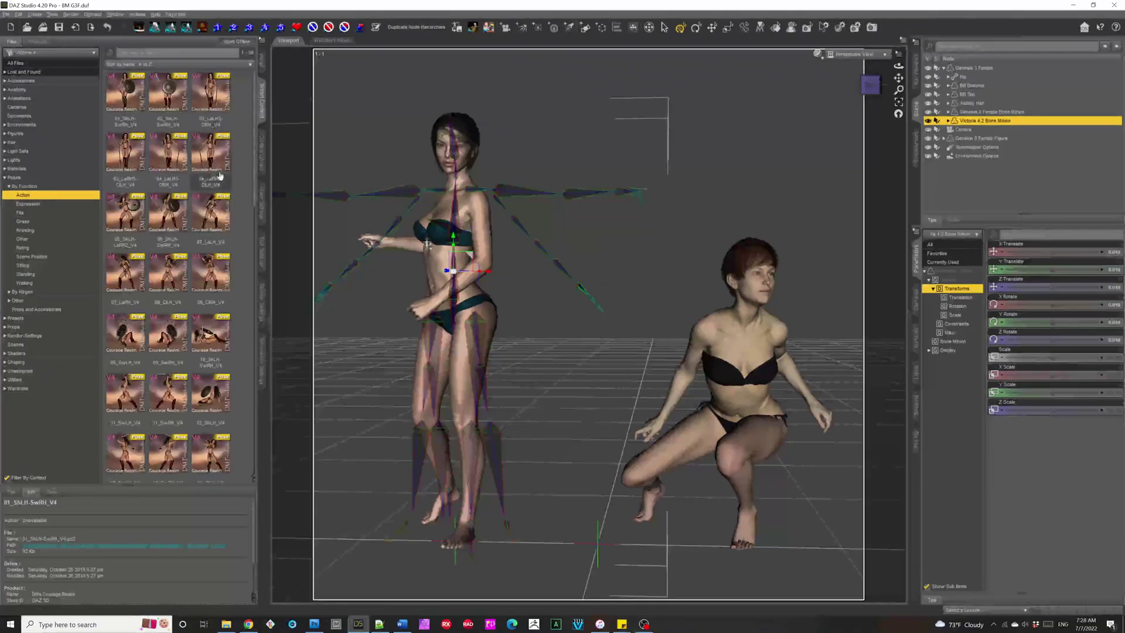
{"action": "double_click", "coordinate": [213, 275]}
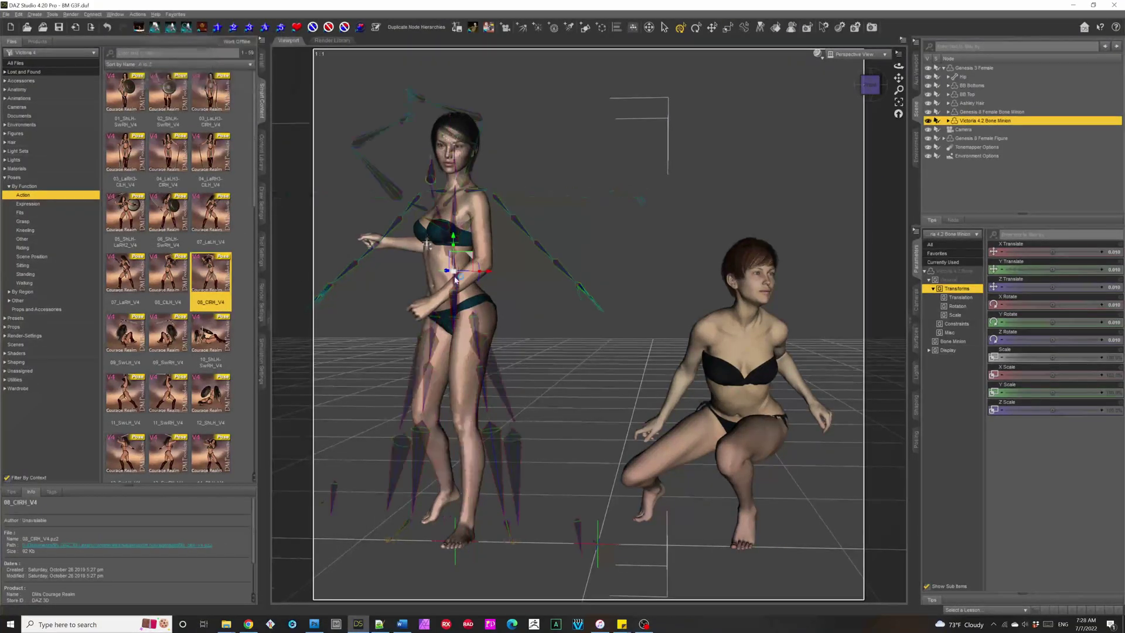
{"action": "left_click", "coordinate": [1004, 111]}
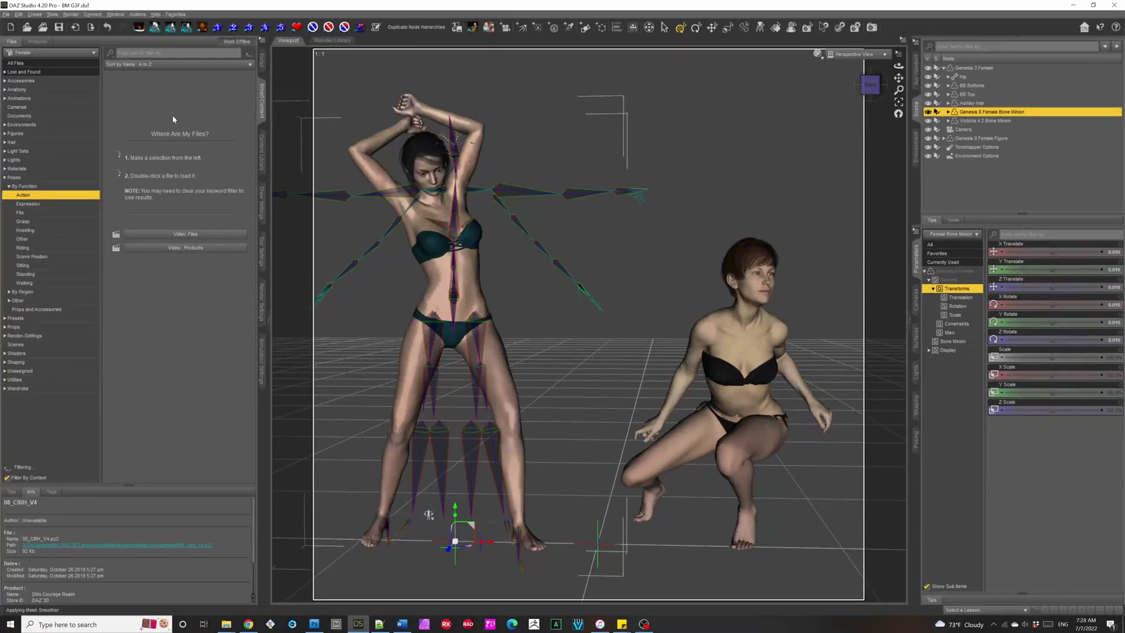
Step: Apply 04-Aim Shoot Front 01_var to the Genesis 8 Female Bone Minion, posing the Genesis 3 woman
{"action": "double_click", "coordinate": [166, 163]}
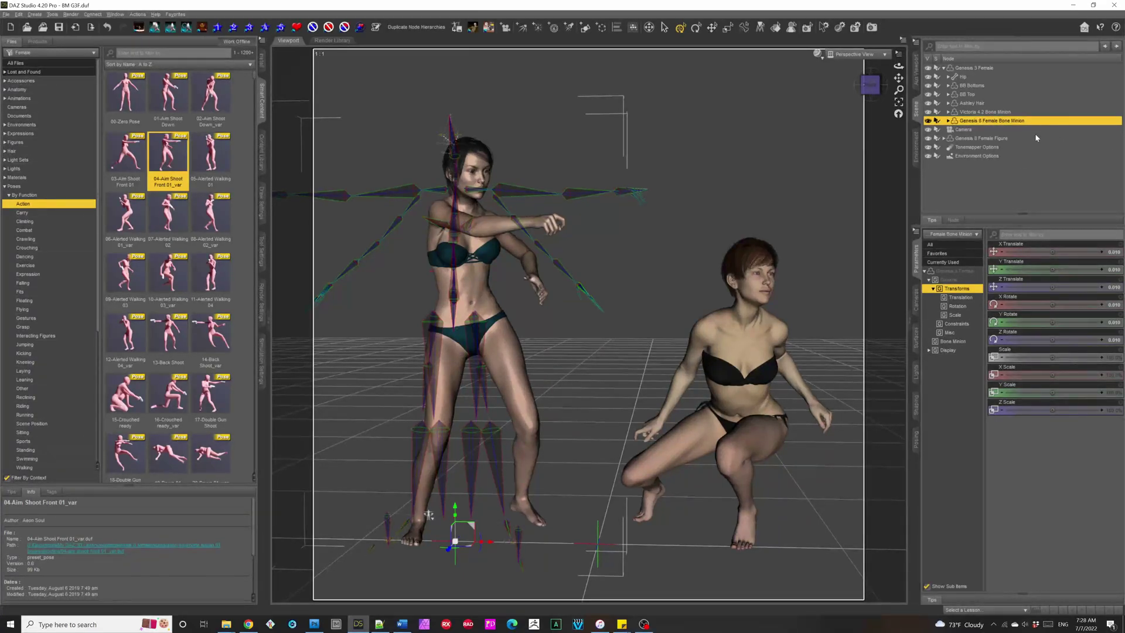
Step: Turn Automatic Pose Transfer on for the Genesis 8 bone minion and apply 11-Alerted Walking 04
{"action": "left_click", "coordinate": [967, 274]}
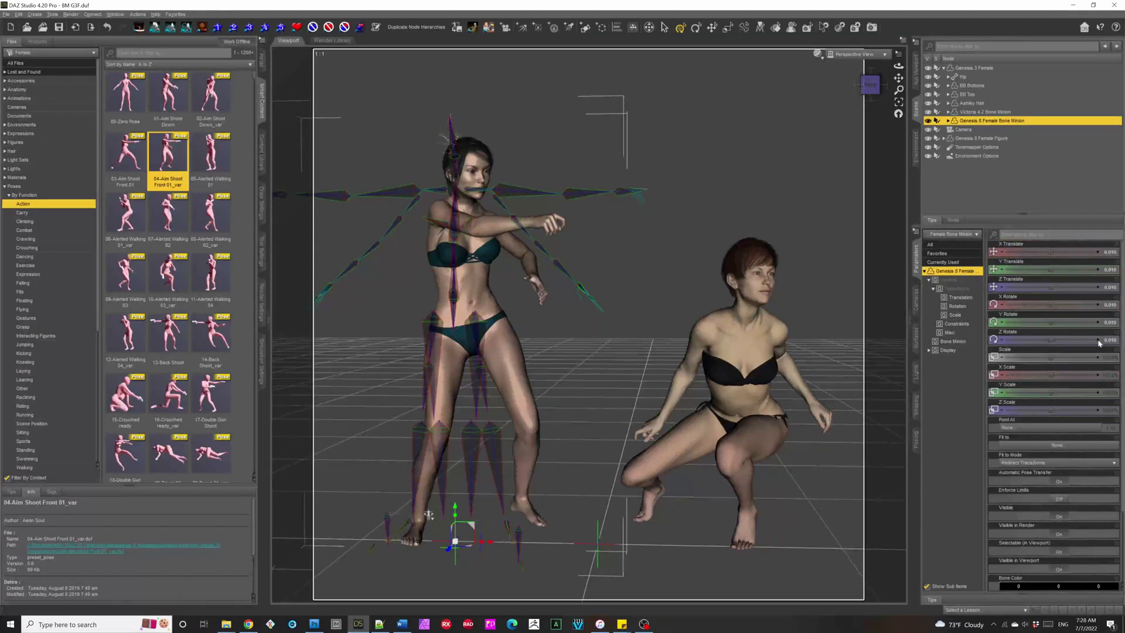
{"action": "left_click", "coordinate": [1057, 481]}
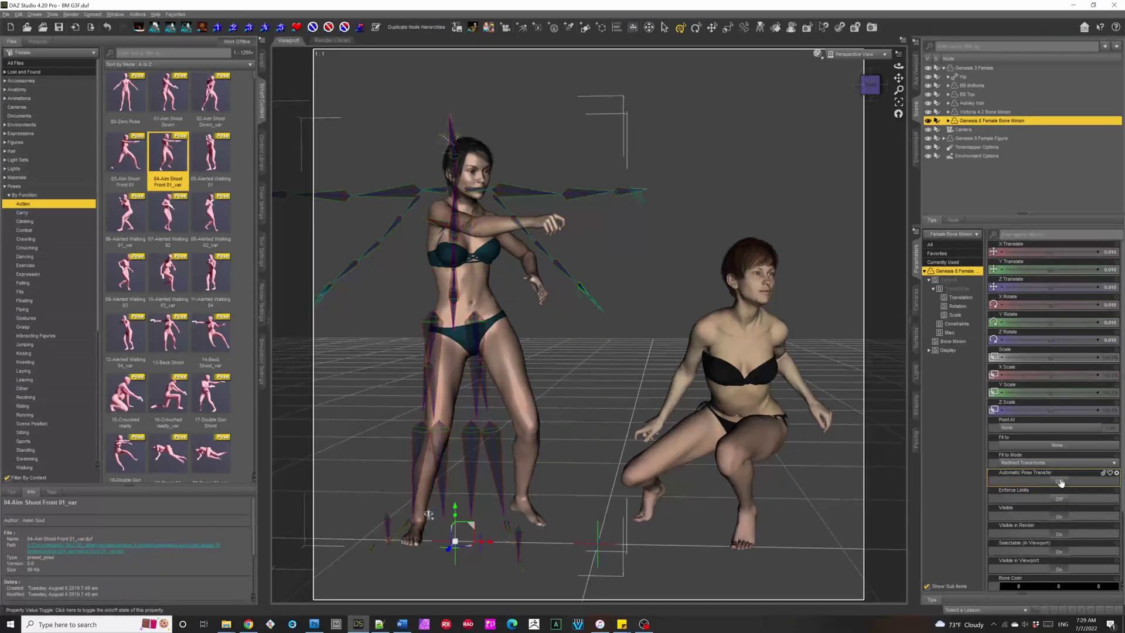
{"action": "left_click", "coordinate": [209, 283]}
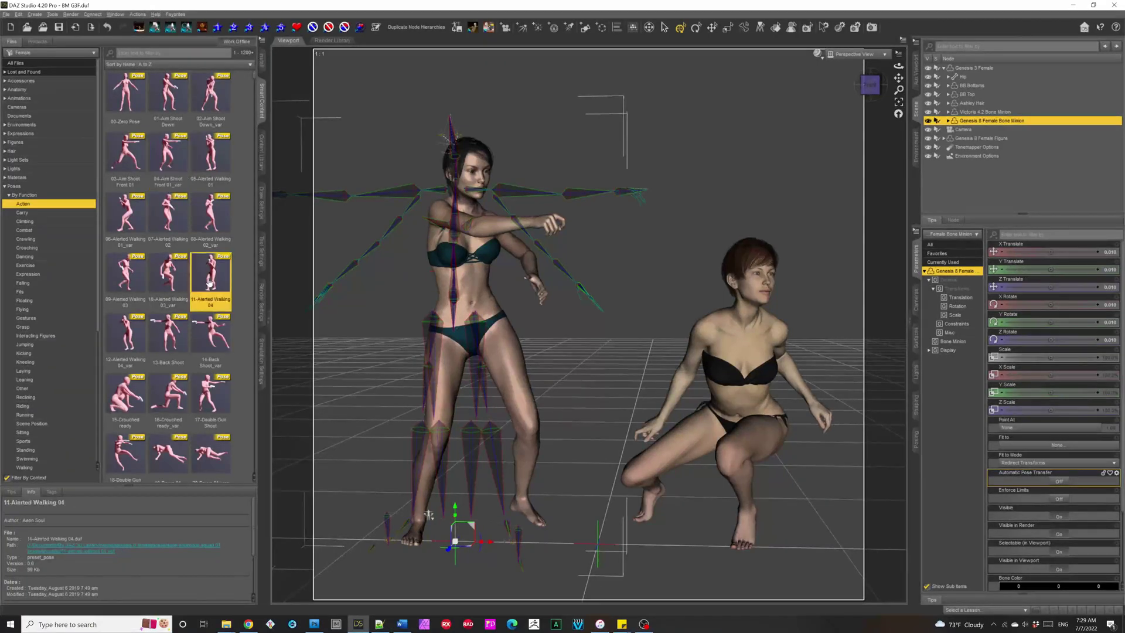
{"action": "double_click", "coordinate": [209, 283]}
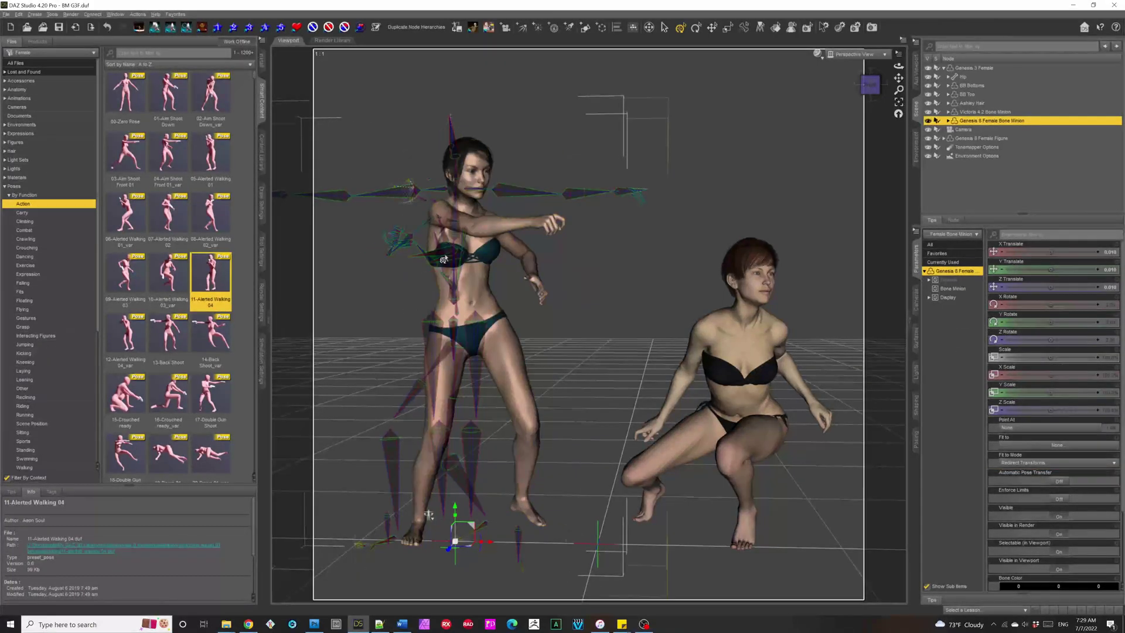
{"action": "left_click_drag", "start_coordinate": [870, 85], "coordinate": [866, 88]}
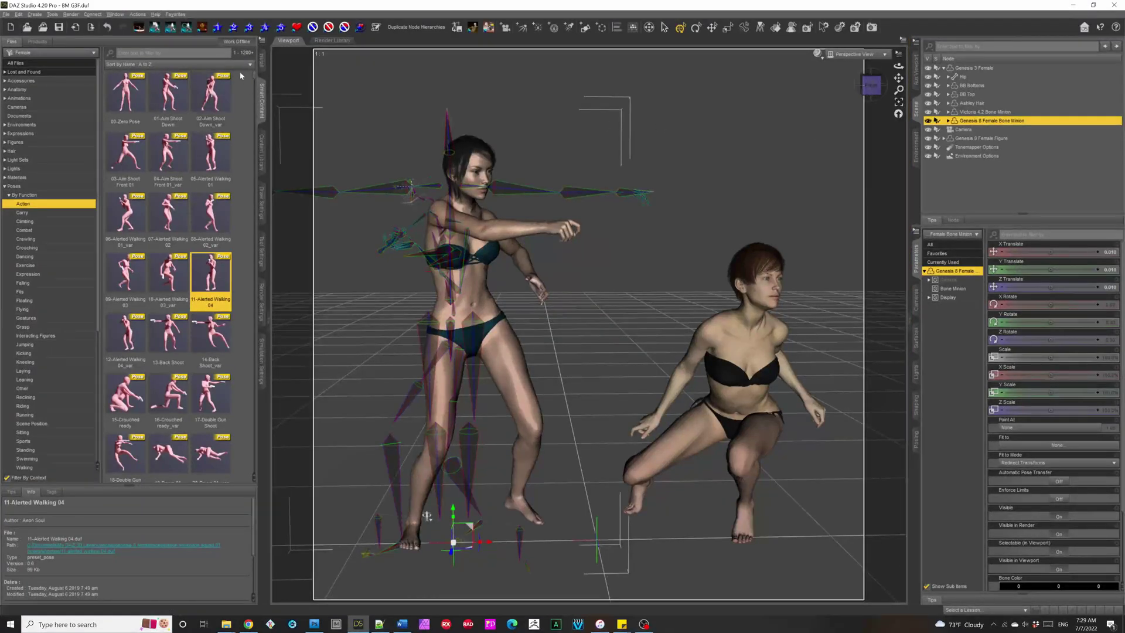
Step: Return to the Bone Minion collection and select the Genesis 3 Female to show her Transforms
{"action": "left_click", "coordinate": [261, 158]}
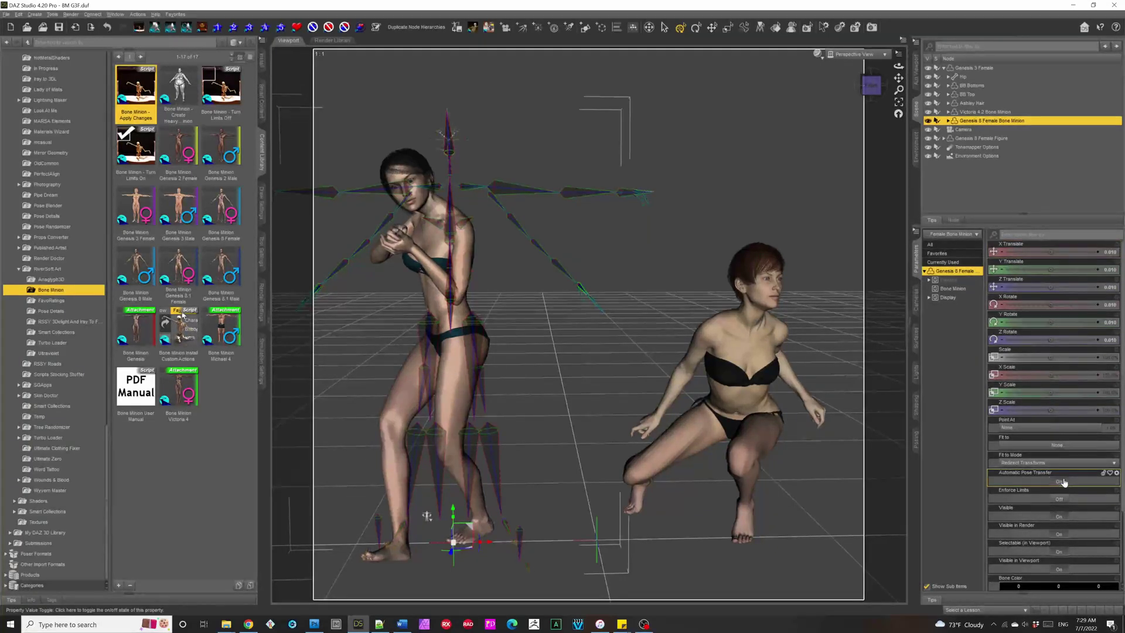
{"action": "left_click", "coordinate": [973, 68]}
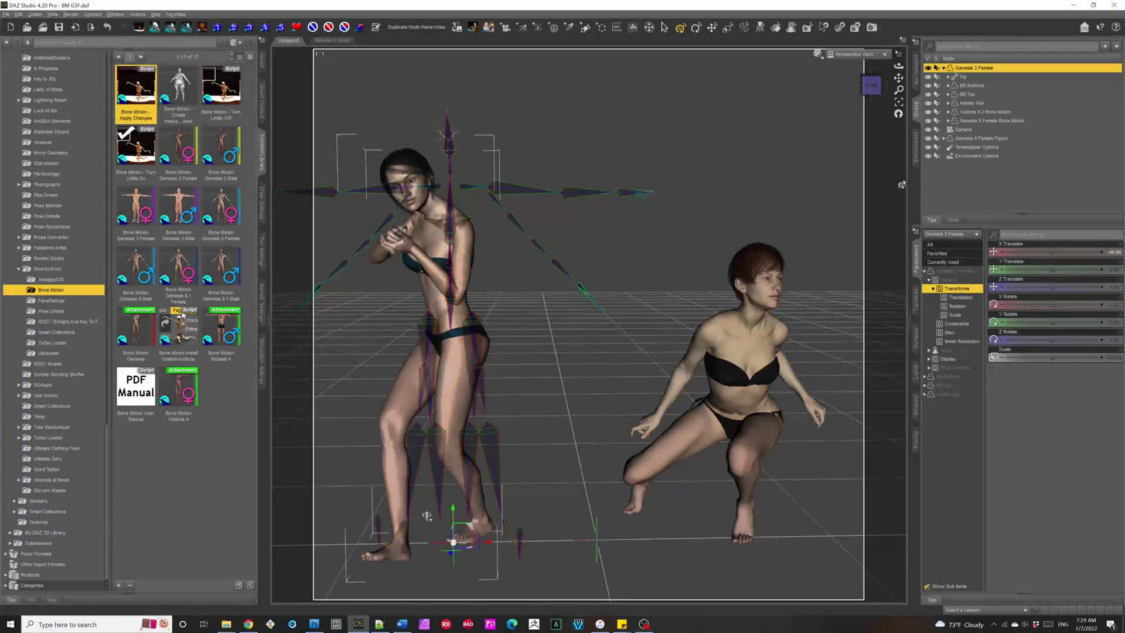
Step: Compare the zeroed default pose against the previous pose using undo and redo
{"action": "left_click", "coordinate": [972, 139]}
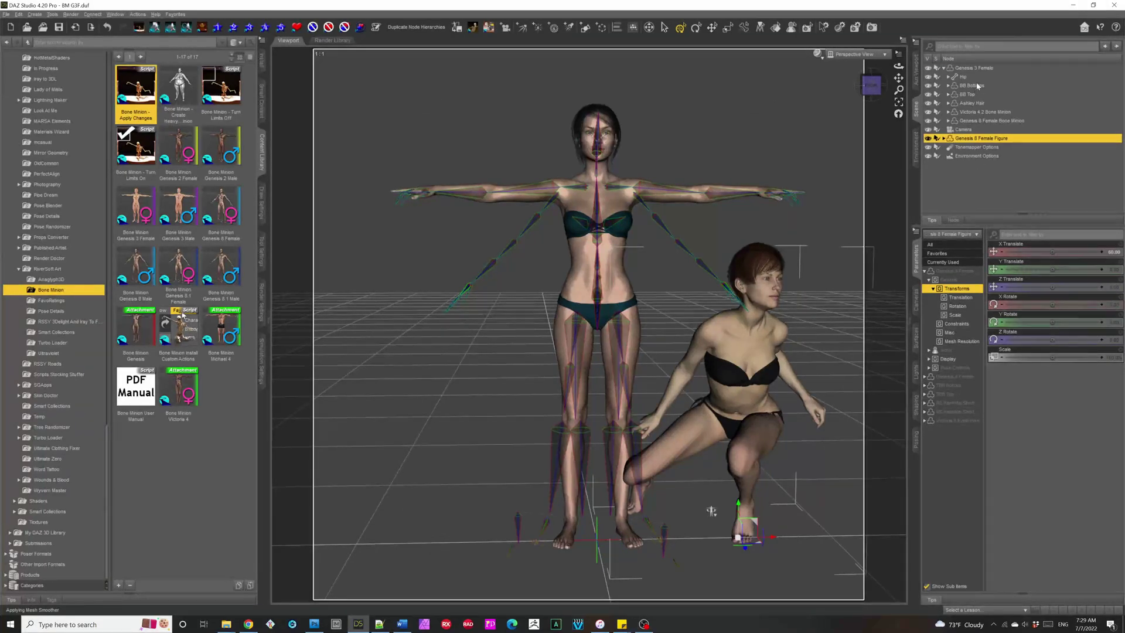
{"action": "key", "text": "ctrl+z"}
{"action": "left_click", "coordinate": [963, 69]}
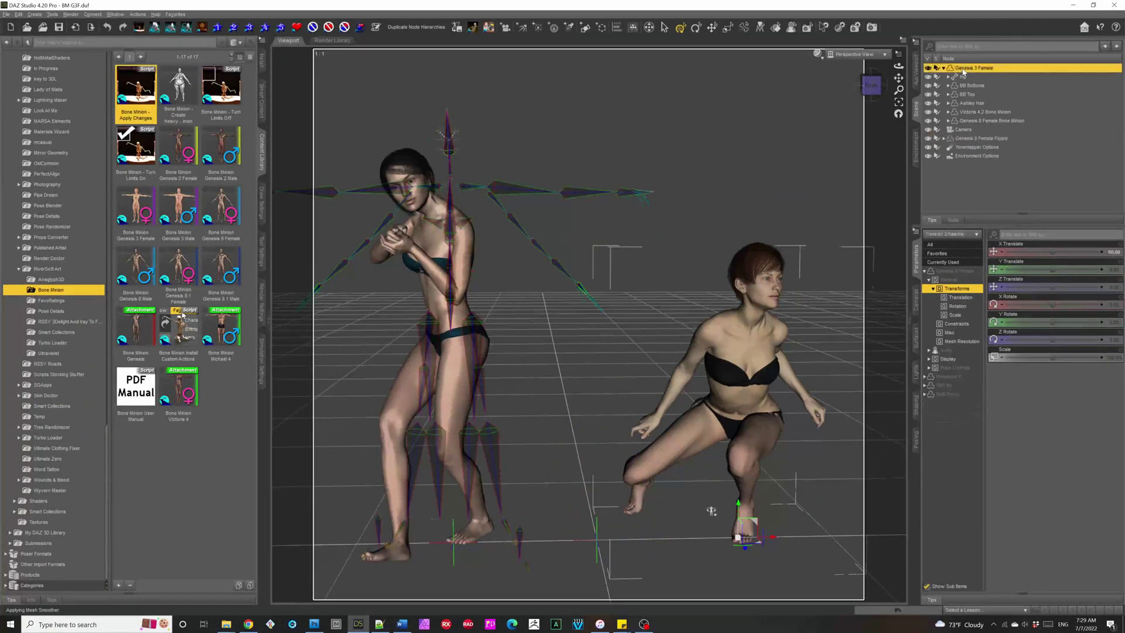
{"action": "left_click", "coordinate": [972, 121]}
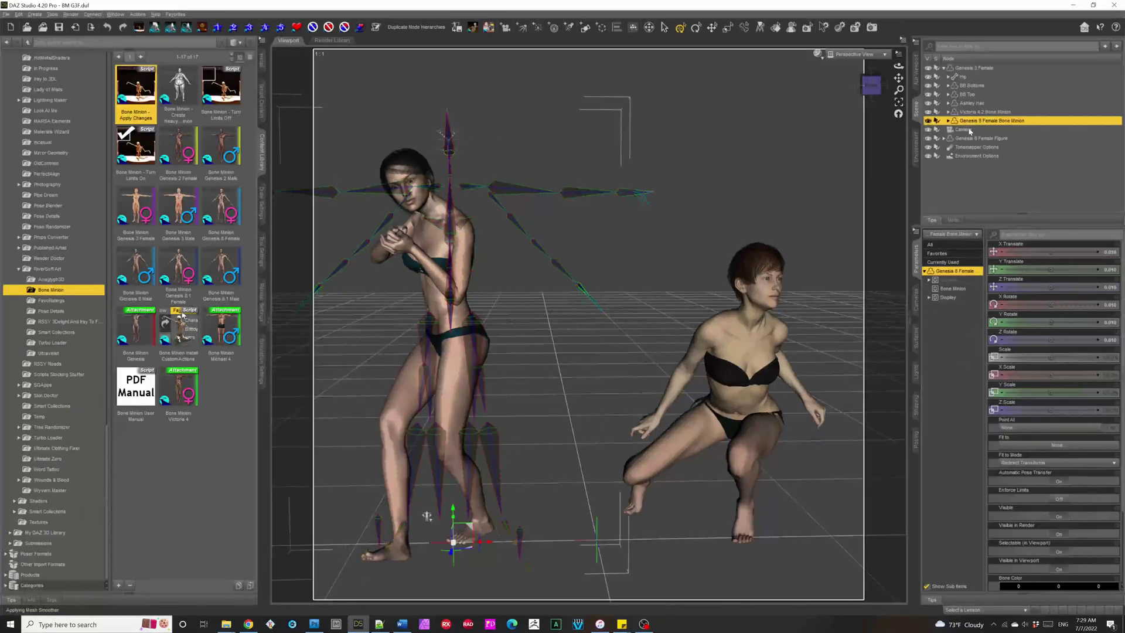
{"action": "key", "text": "ctrl+shift+z"}
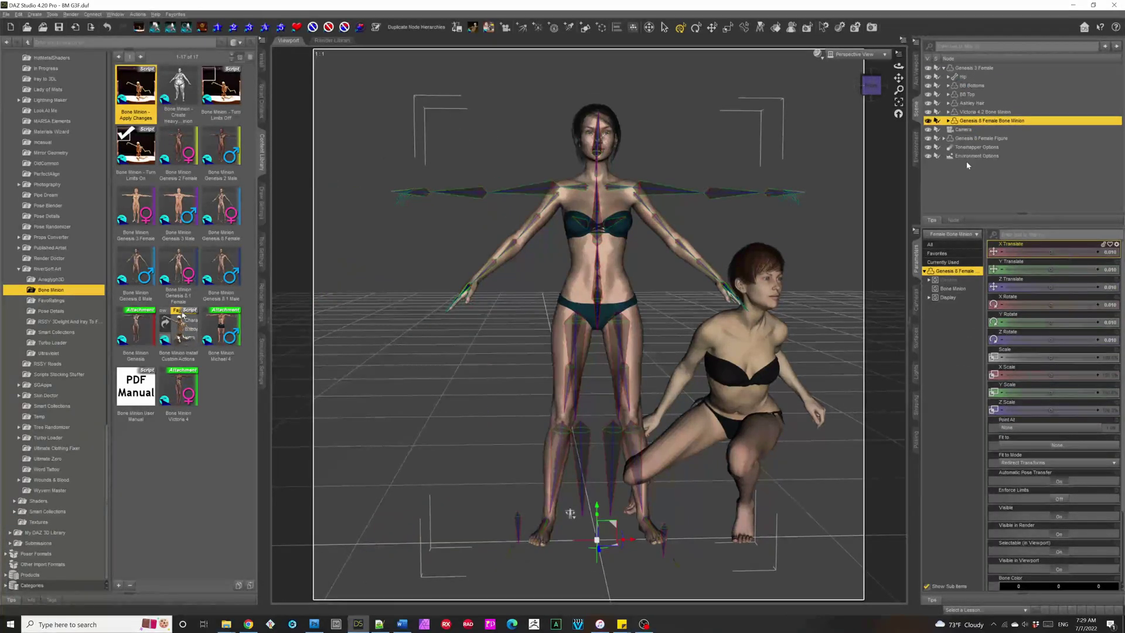
Step: Set the Genesis 3 Female's X Translate to -60
{"action": "left_click", "coordinate": [965, 69]}
{"action": "left_click", "coordinate": [1060, 252]}
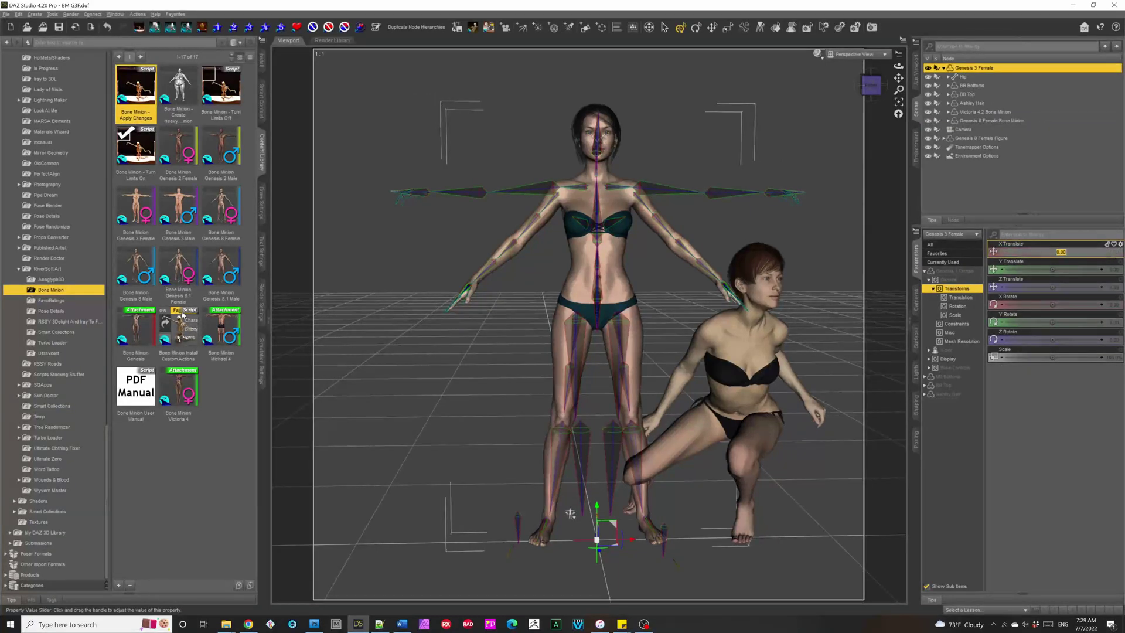
{"action": "key", "text": "Tab"}
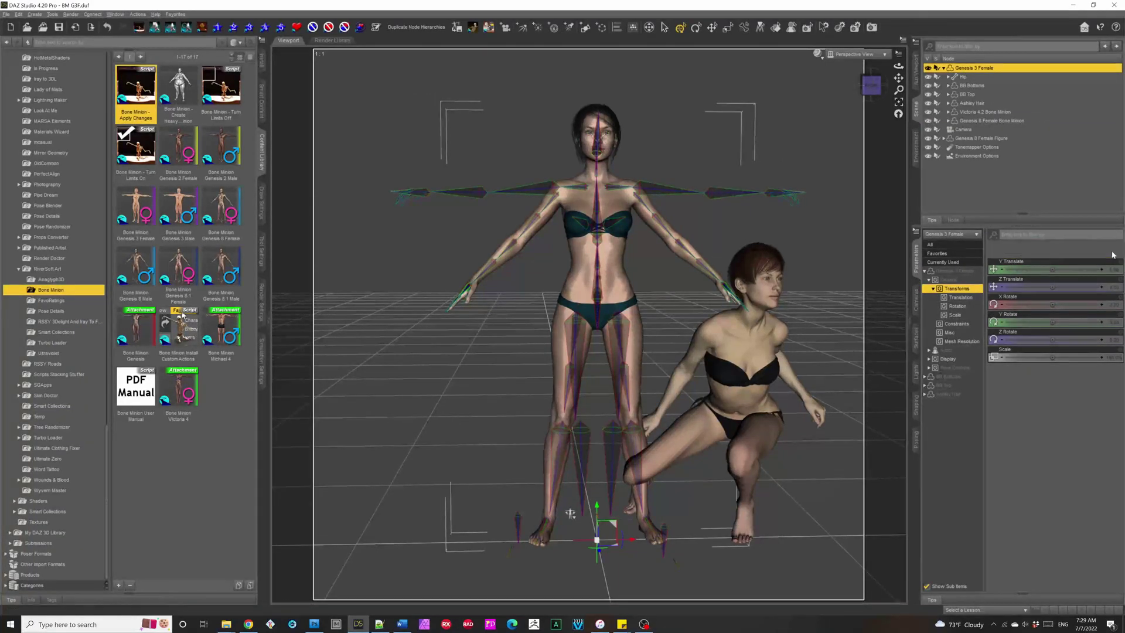
{"action": "type", "text": "-60"}
{"action": "key", "text": "Return"}
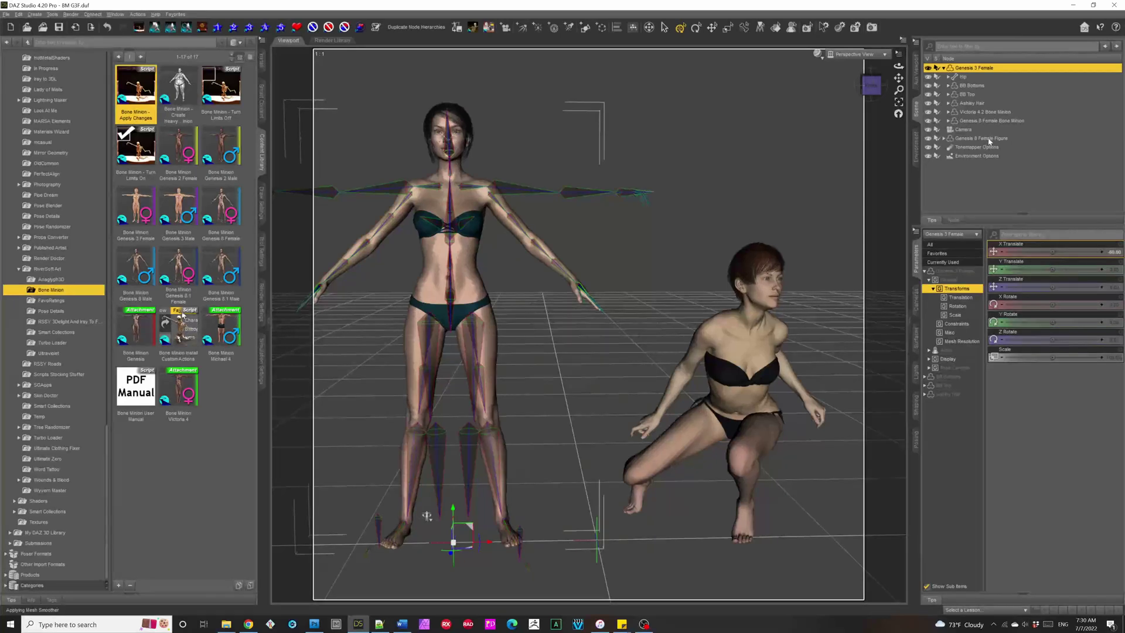
{"action": "left_click", "coordinate": [989, 139]}
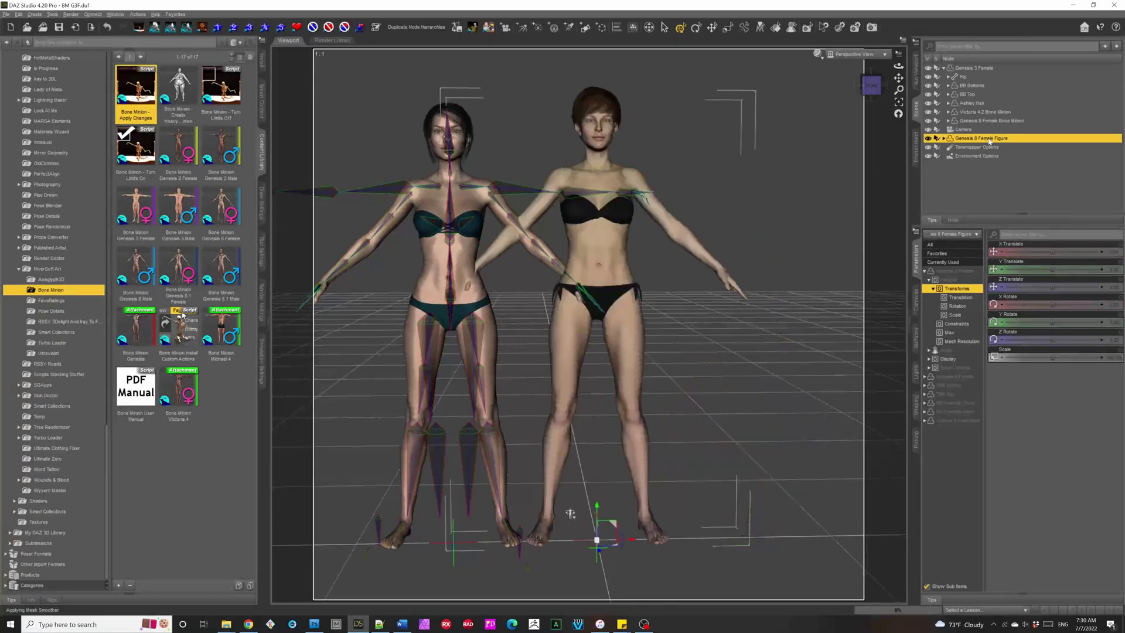
Step: Set the Genesis 8 Female's X Translate to 60, placing her apart from the Genesis 3 woman
{"action": "left_click", "coordinate": [1113, 254]}
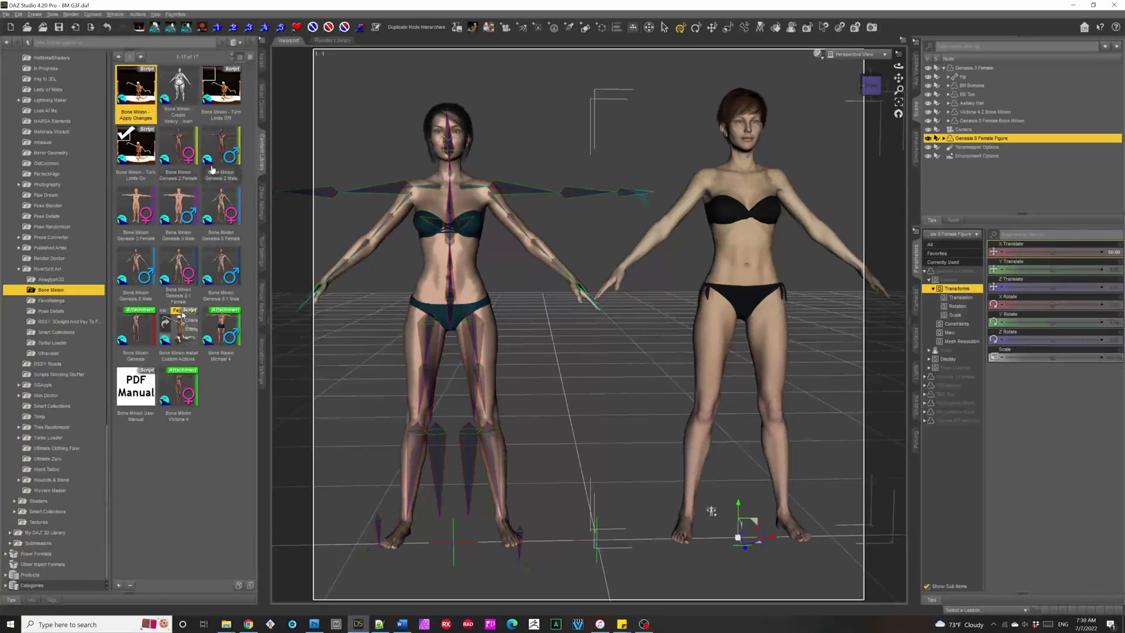
{"action": "mouse_move", "coordinate": [211, 187]}
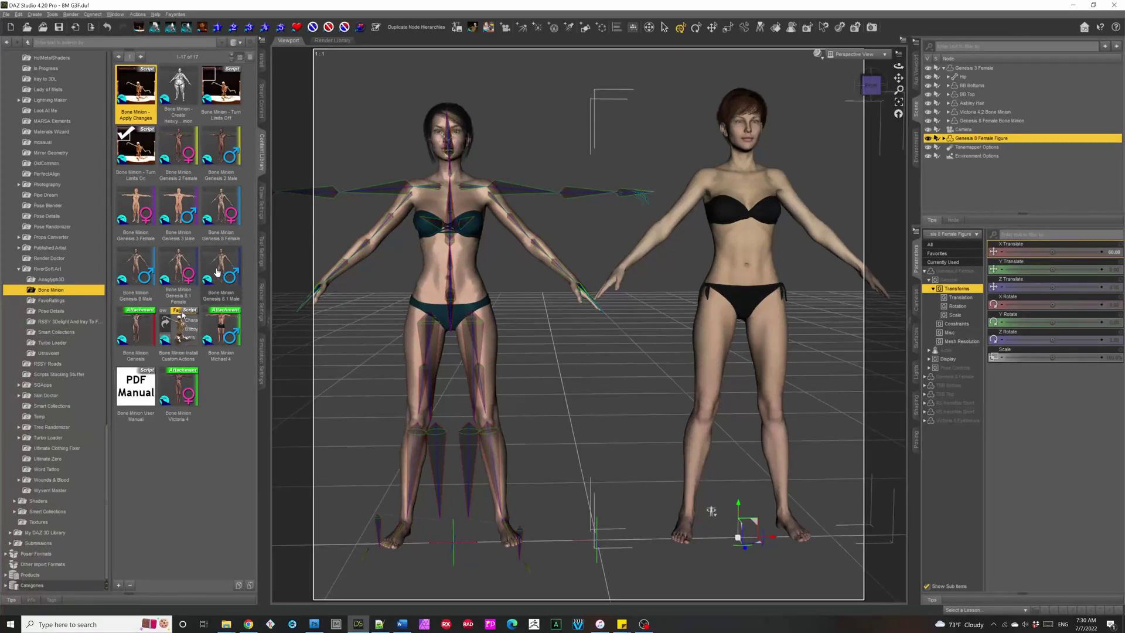
{"action": "mouse_move", "coordinate": [217, 272]}
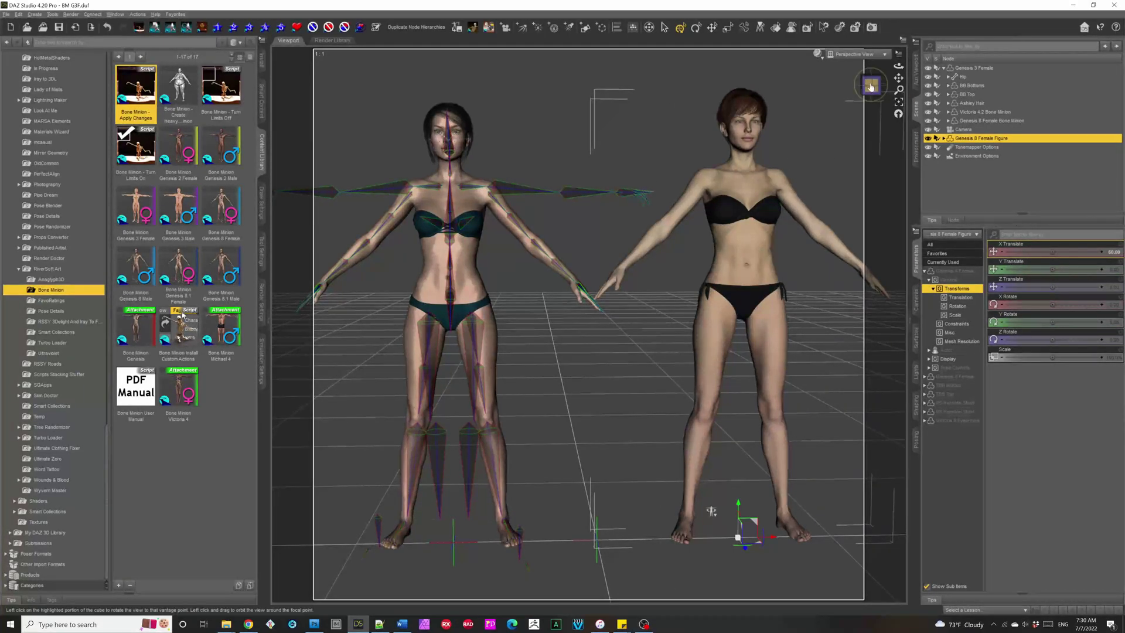
{"action": "left_click_drag", "start_coordinate": [871, 85], "coordinate": [868, 87]}
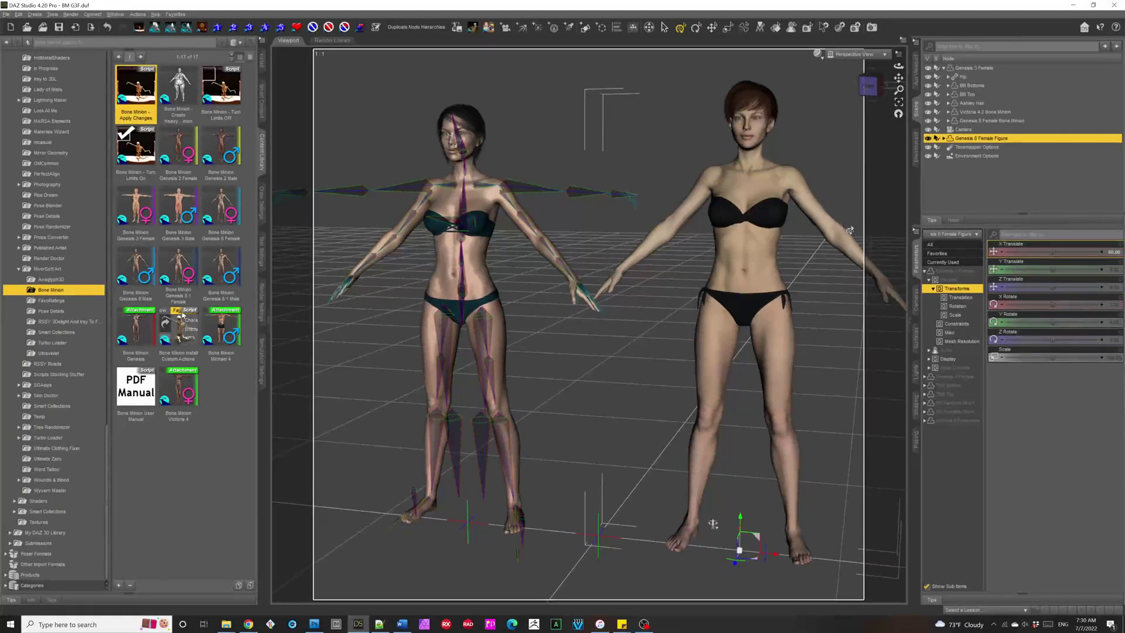
Step: Set the Genesis 8 Female's Left Fingers Grasp to 100% for a closed left hand
{"action": "left_click", "coordinate": [888, 291]}
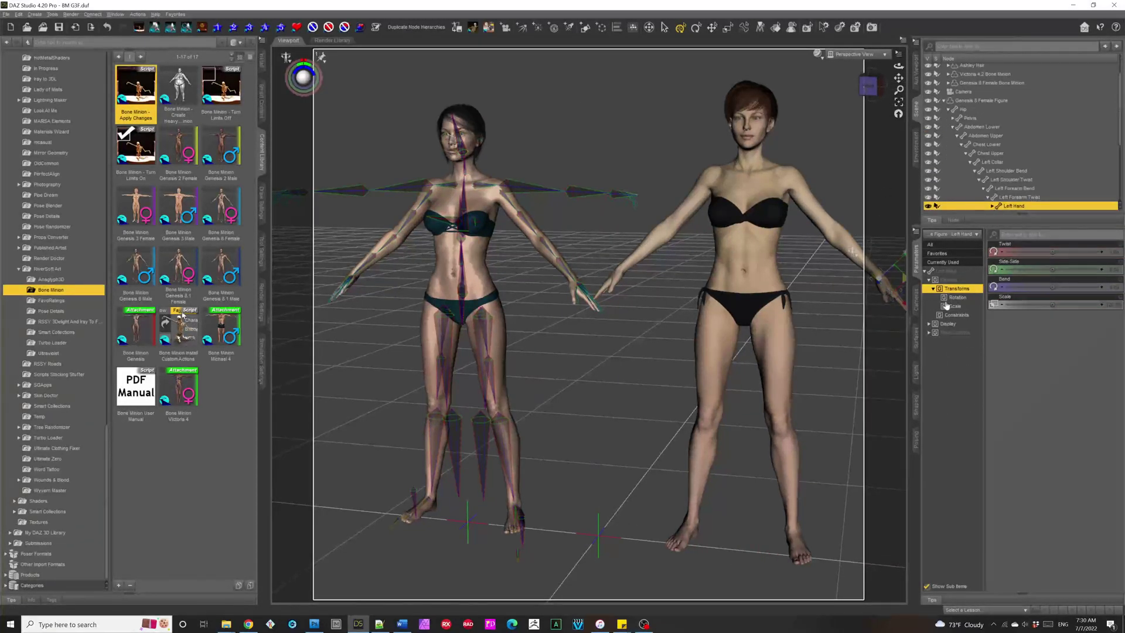
{"action": "left_click", "coordinate": [946, 271]}
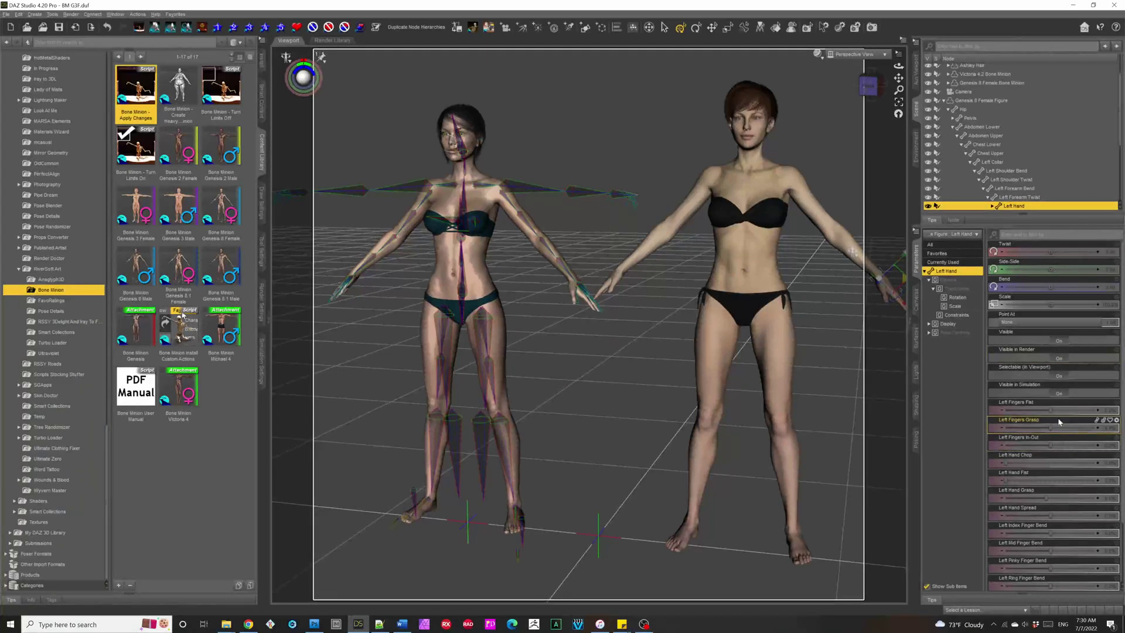
{"action": "left_click_drag", "start_coordinate": [1059, 417], "coordinate": [1121, 445]}
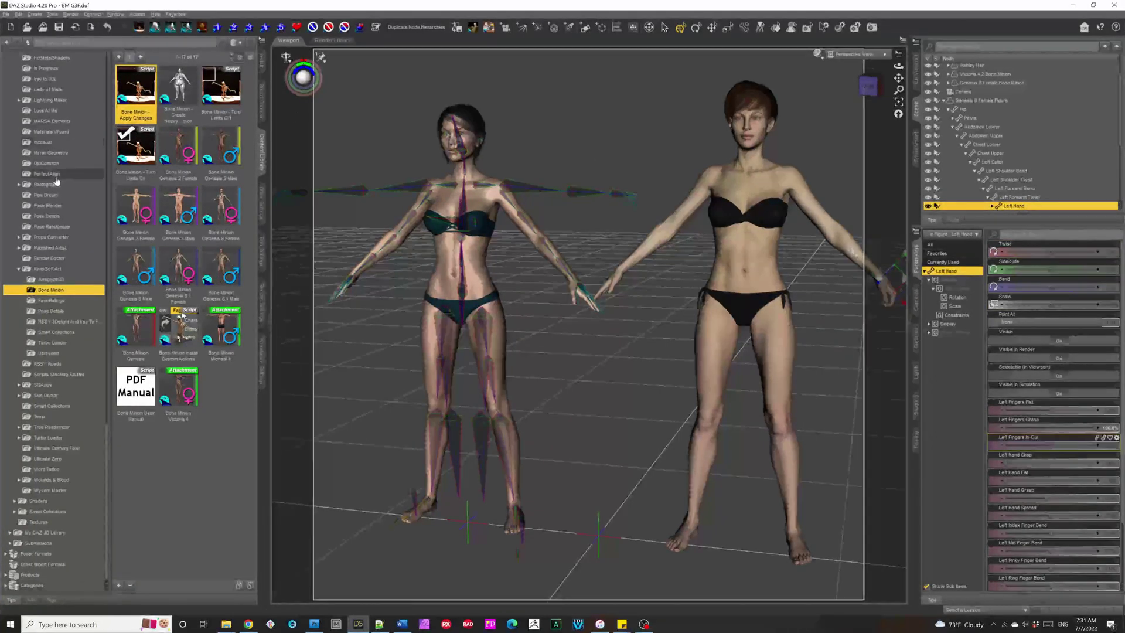
Step: Open the Genesis 8 Female Poses folder in the Content Library and select the Genesis 8 Female figure
{"action": "scroll", "coordinate": [57, 181], "scroll_direction": "up", "scroll_amount": 8}
{"action": "scroll", "coordinate": [57, 182], "scroll_direction": "up", "scroll_amount": 10}
{"action": "scroll", "coordinate": [90, 311], "scroll_direction": "up", "scroll_amount": 7}
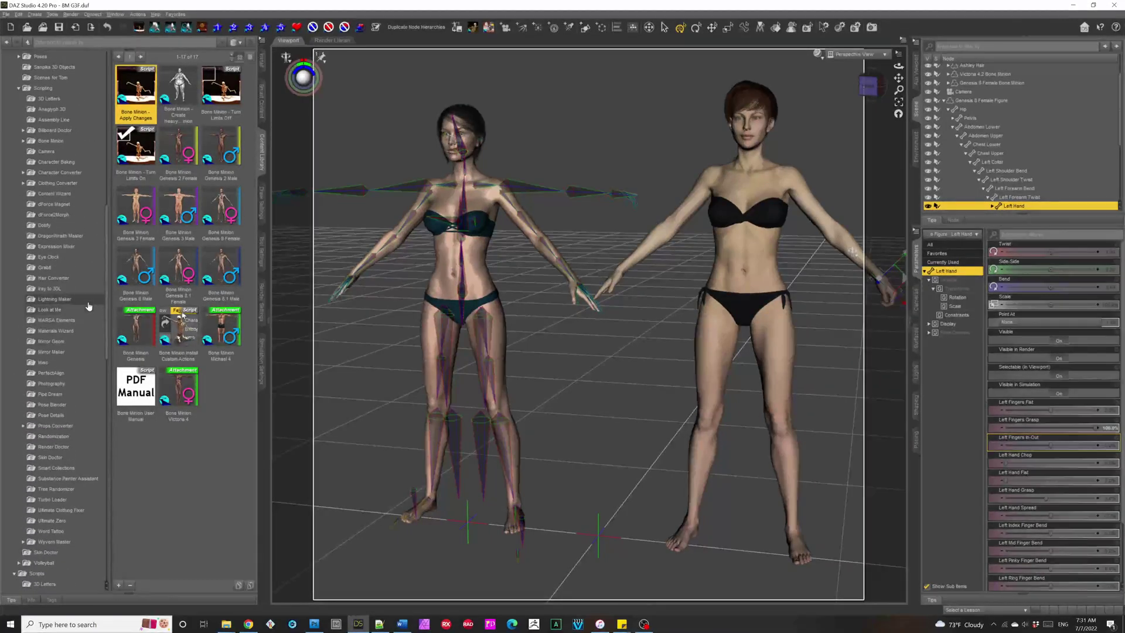
{"action": "scroll", "coordinate": [89, 304], "scroll_direction": "up", "scroll_amount": 5}
{"action": "scroll", "coordinate": [88, 302], "scroll_direction": "up", "scroll_amount": 6}
{"action": "scroll", "coordinate": [87, 302], "scroll_direction": "up", "scroll_amount": 1}
{"action": "left_click", "coordinate": [44, 197]}
{"action": "left_click_drag", "start_coordinate": [151, 228], "coordinate": [1048, 280]}
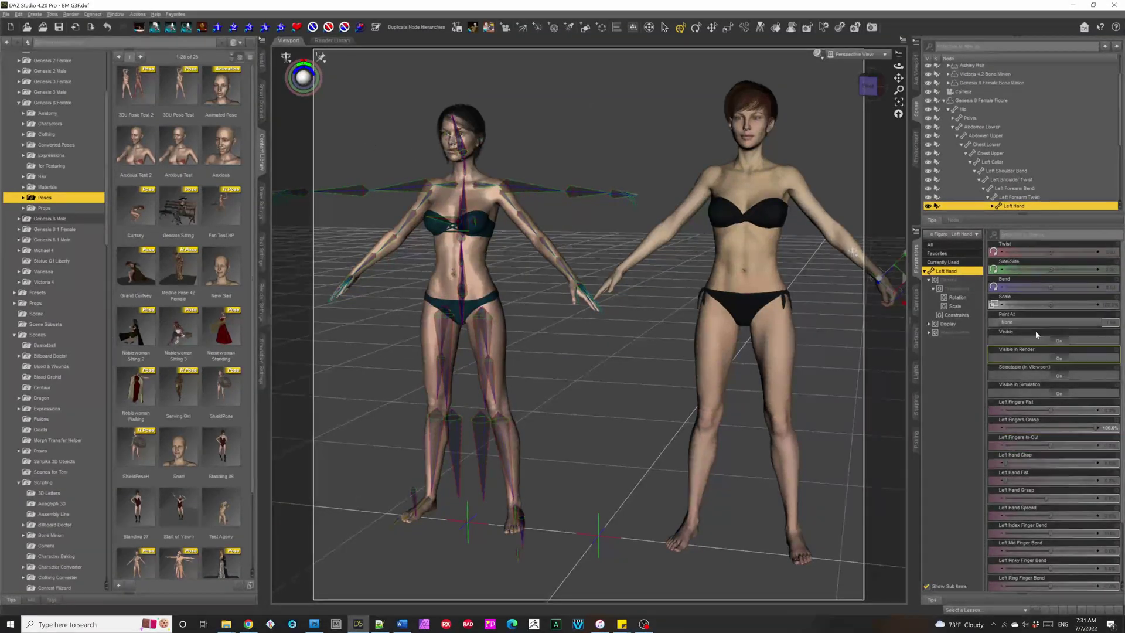
{"action": "left_click", "coordinate": [975, 101]}
Step: Select Genesis 8 Female in the Parameters tree and scroll down to her 3DU pose sliders
{"action": "left_click", "coordinate": [969, 272]}
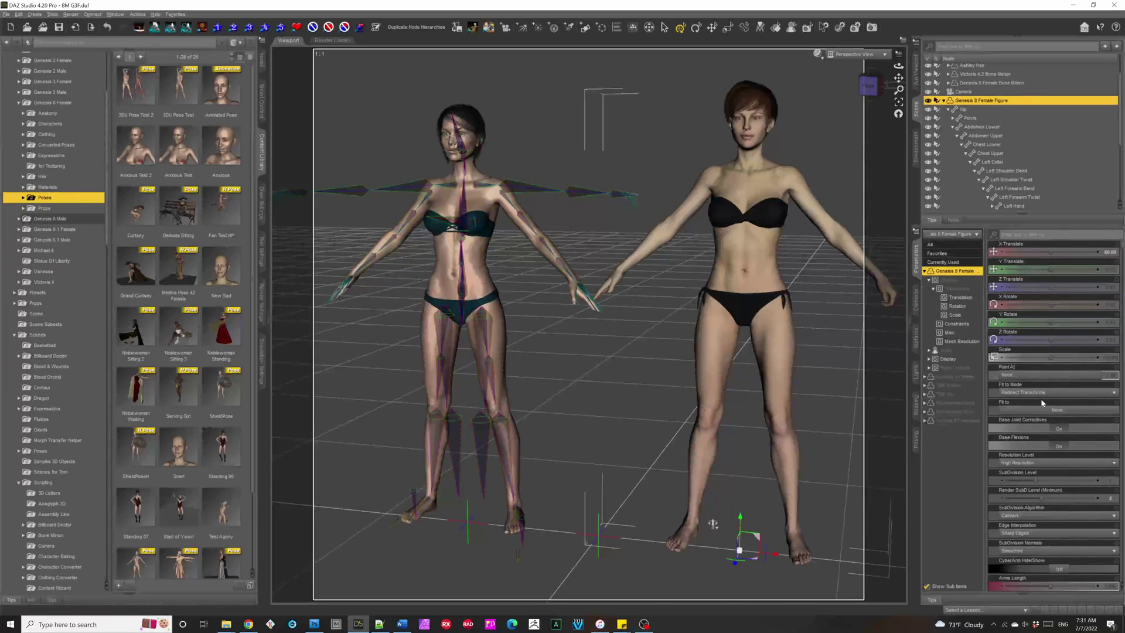
{"action": "scroll", "coordinate": [1037, 515], "scroll_direction": "down", "scroll_amount": 10}
{"action": "scroll", "coordinate": [1037, 515], "scroll_direction": "down", "scroll_amount": 10}
{"action": "scroll", "coordinate": [1037, 514], "scroll_direction": "down", "scroll_amount": 10}
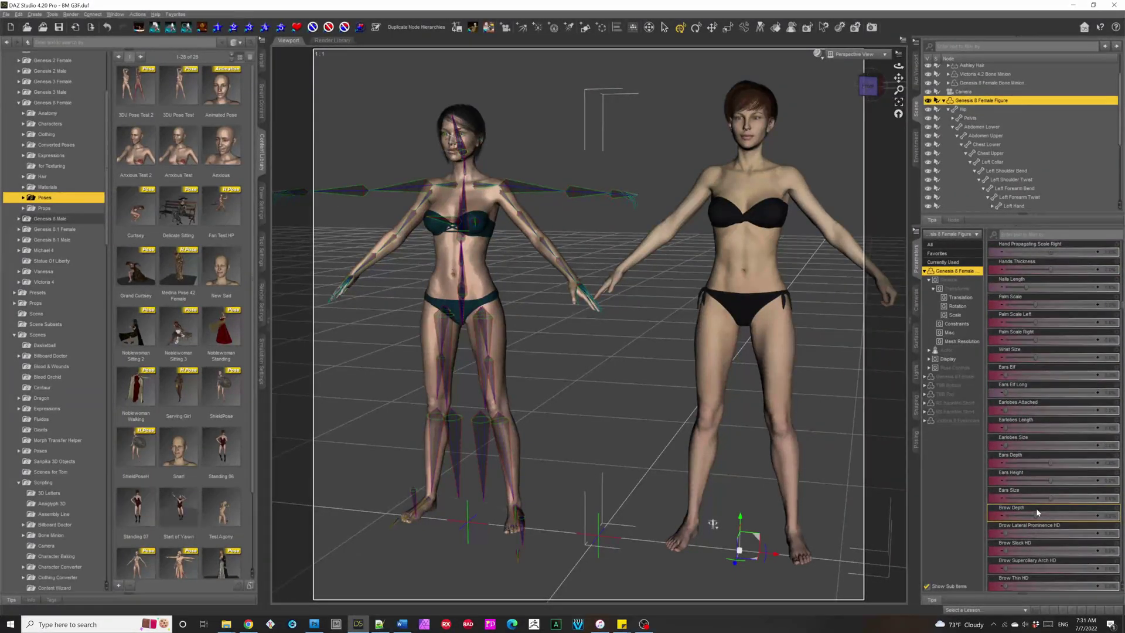
{"action": "scroll", "coordinate": [1035, 512], "scroll_direction": "down", "scroll_amount": 6}
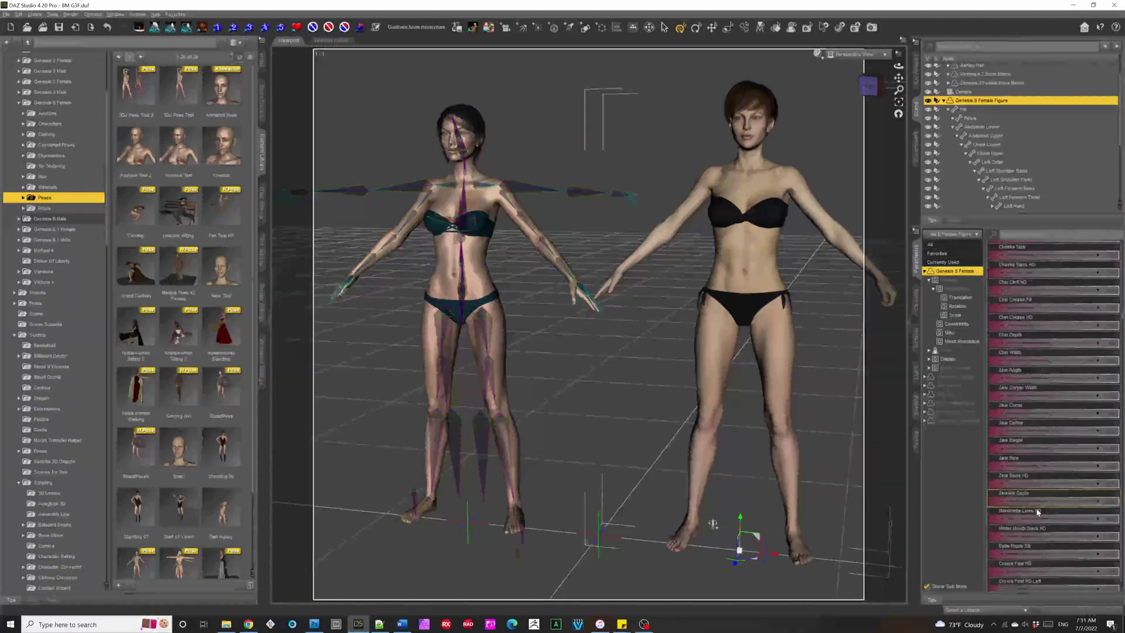
{"action": "scroll", "coordinate": [1036, 512], "scroll_direction": "down", "scroll_amount": 10}
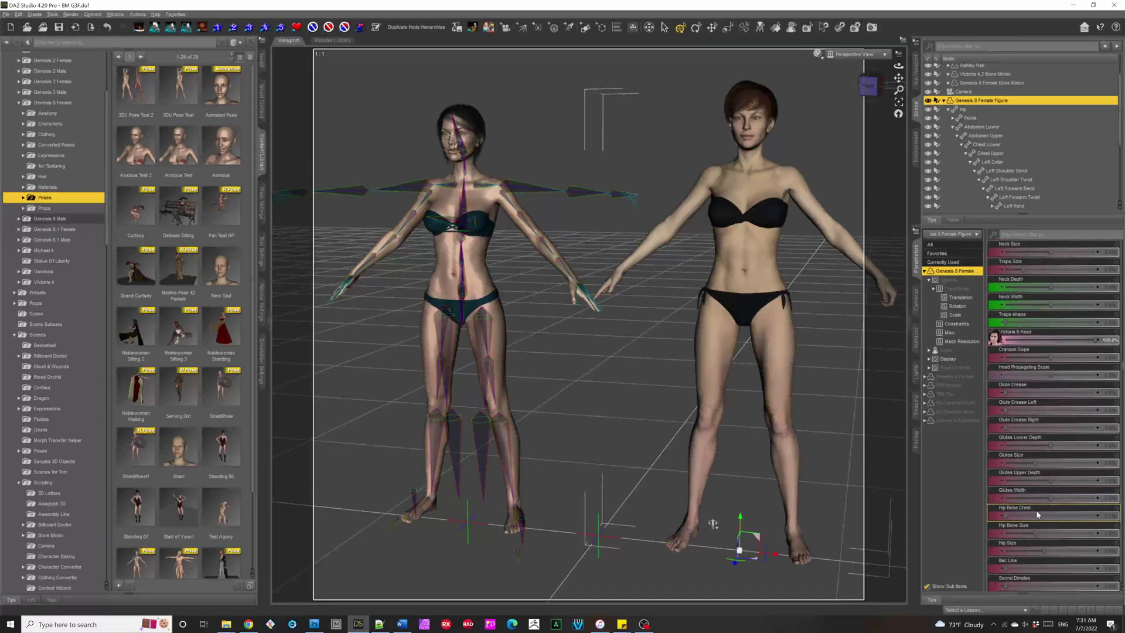
{"action": "scroll", "coordinate": [1037, 513], "scroll_direction": "down", "scroll_amount": 10}
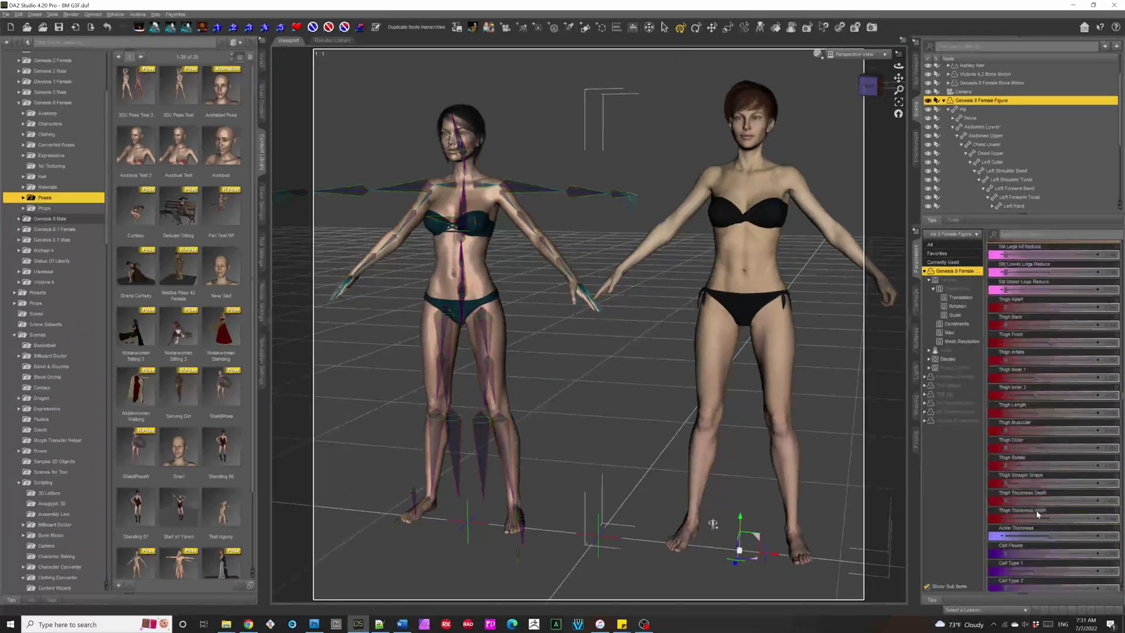
{"action": "scroll", "coordinate": [1037, 514], "scroll_direction": "down", "scroll_amount": 10}
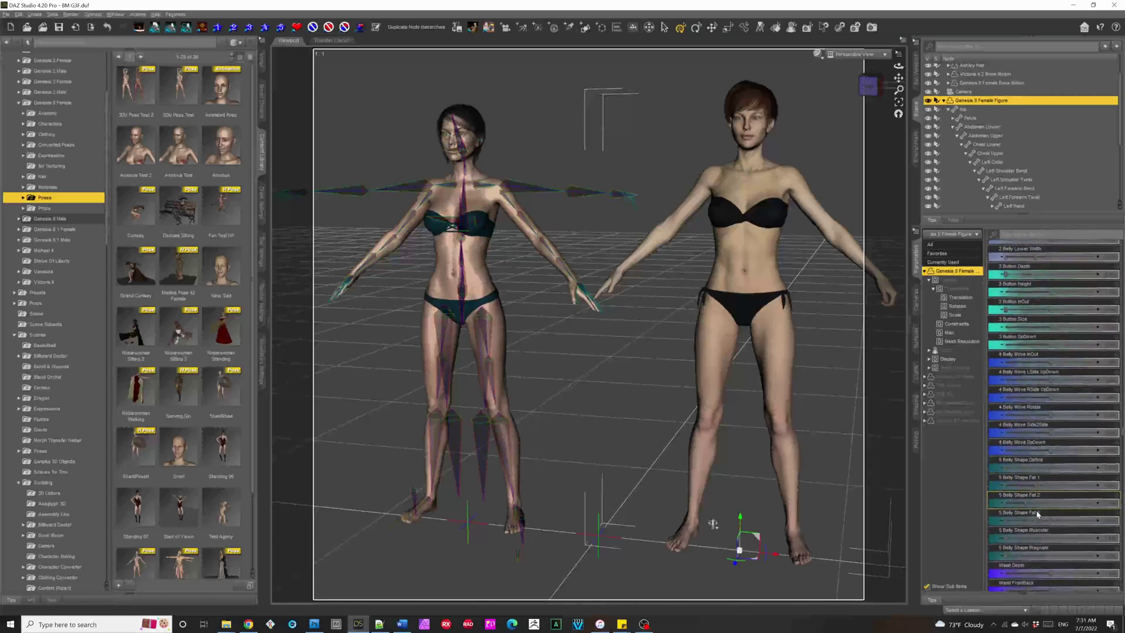
{"action": "scroll", "coordinate": [1037, 514], "scroll_direction": "down", "scroll_amount": 5}
{"action": "scroll", "coordinate": [1037, 514], "scroll_direction": "up", "scroll_amount": 5}
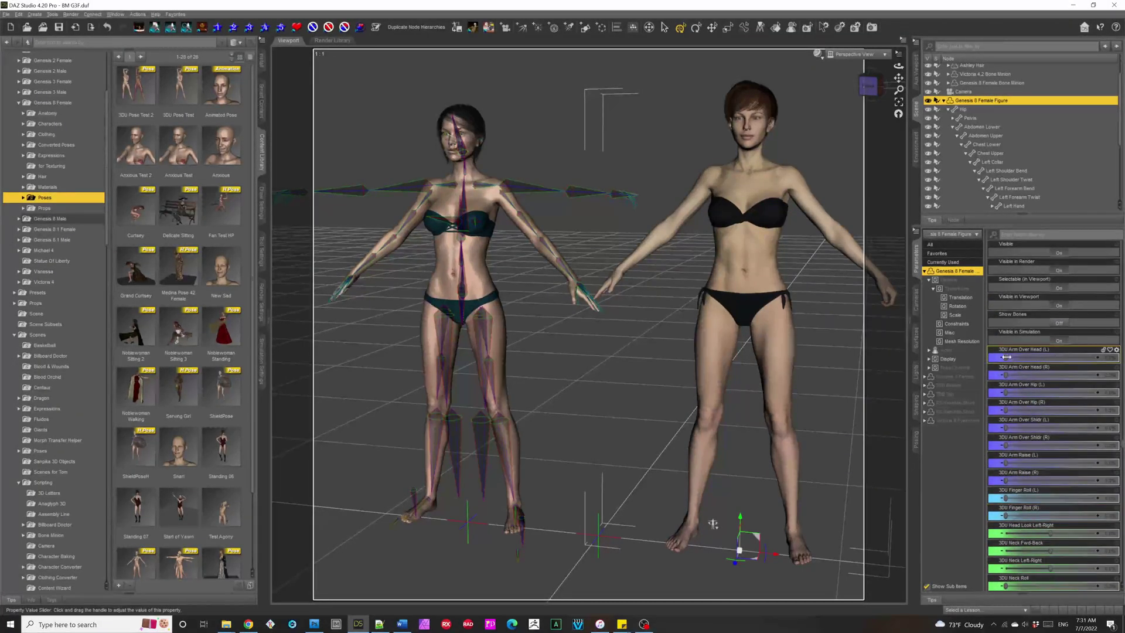
Step: Test the 3DU Arm Over Head (L) slider, then scroll to the Hip/Leg sliders
{"action": "left_click_drag", "start_coordinate": [1005, 357], "coordinate": [951, 371]}
{"action": "scroll", "coordinate": [1053, 518], "scroll_direction": "down", "scroll_amount": 3}
{"action": "scroll", "coordinate": [1052, 518], "scroll_direction": "down", "scroll_amount": 15}
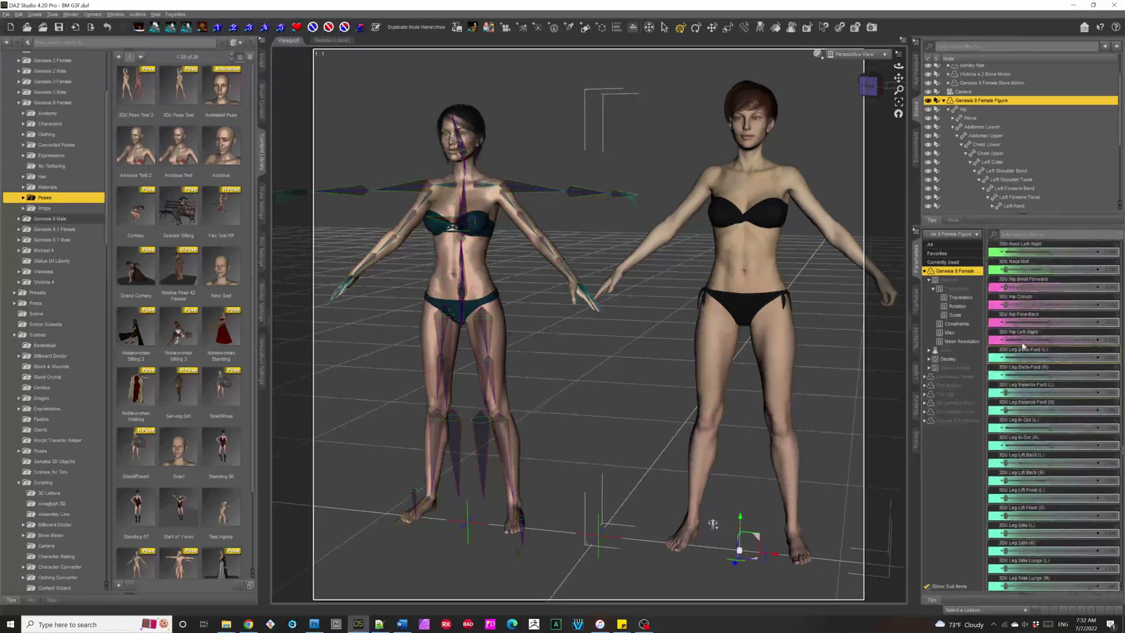
Step: Try Hip Crouch, reset it to 0, apply 3DU Pose Test 2, and show Currently Used properties
{"action": "left_click_drag", "start_coordinate": [1031, 305], "coordinate": [1082, 319]}
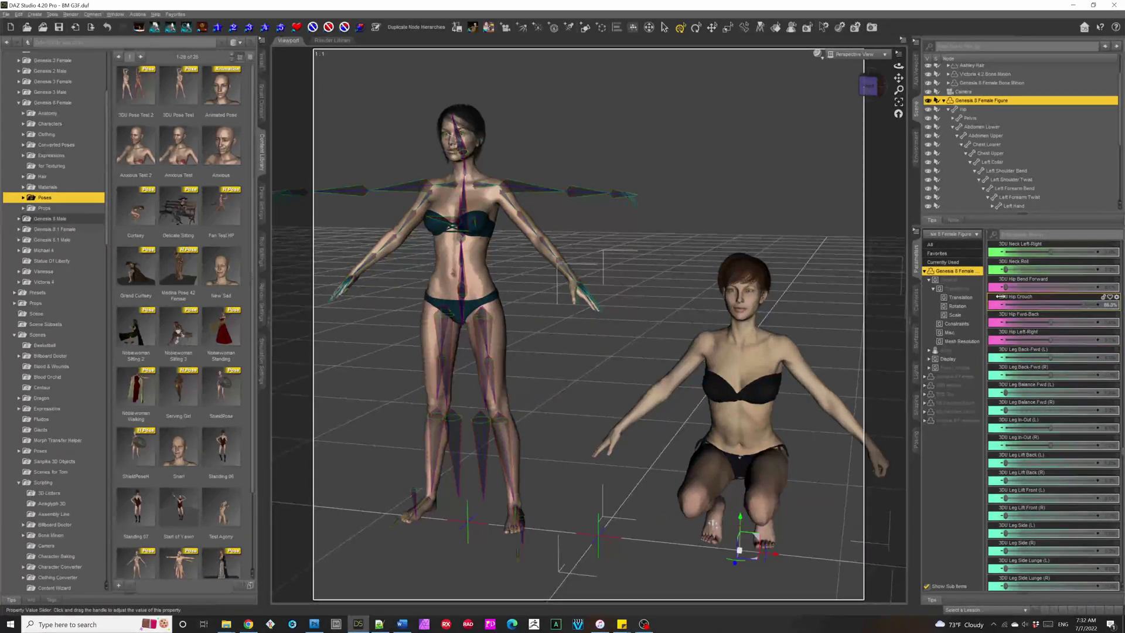
{"action": "left_click_drag", "start_coordinate": [997, 297], "coordinate": [988, 297]}
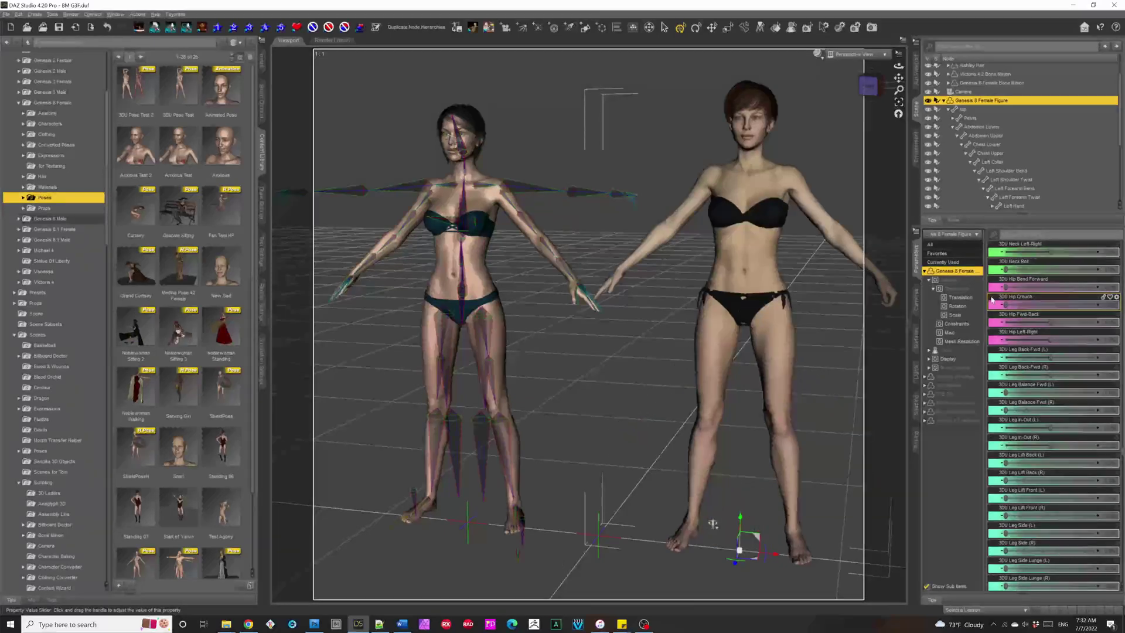
{"action": "double_click", "coordinate": [140, 92]}
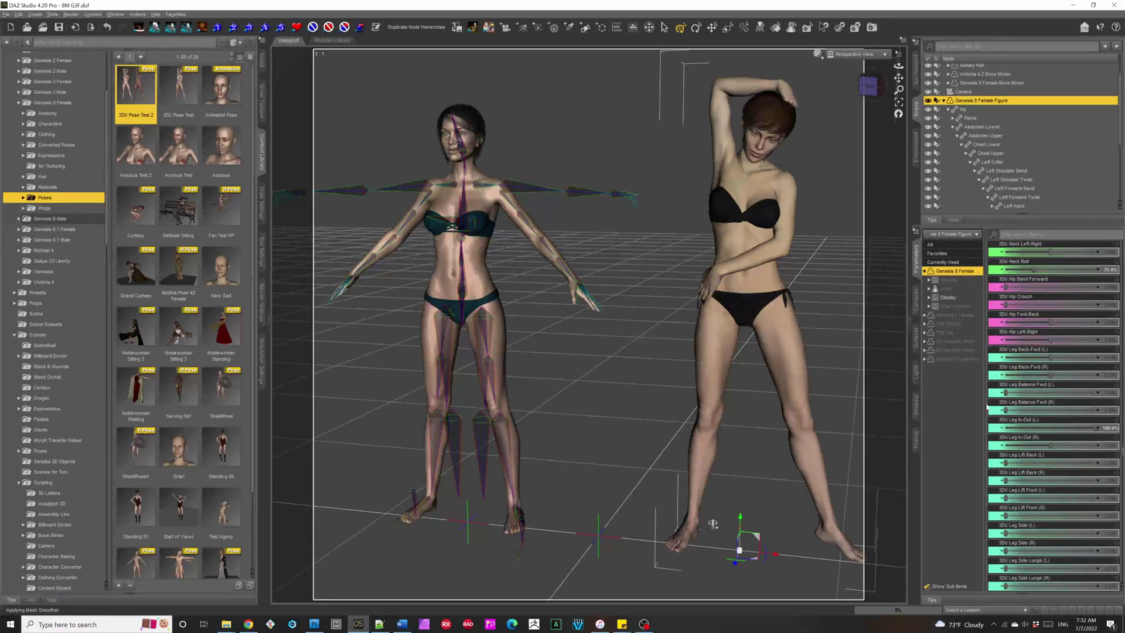
{"action": "left_click", "coordinate": [957, 262]}
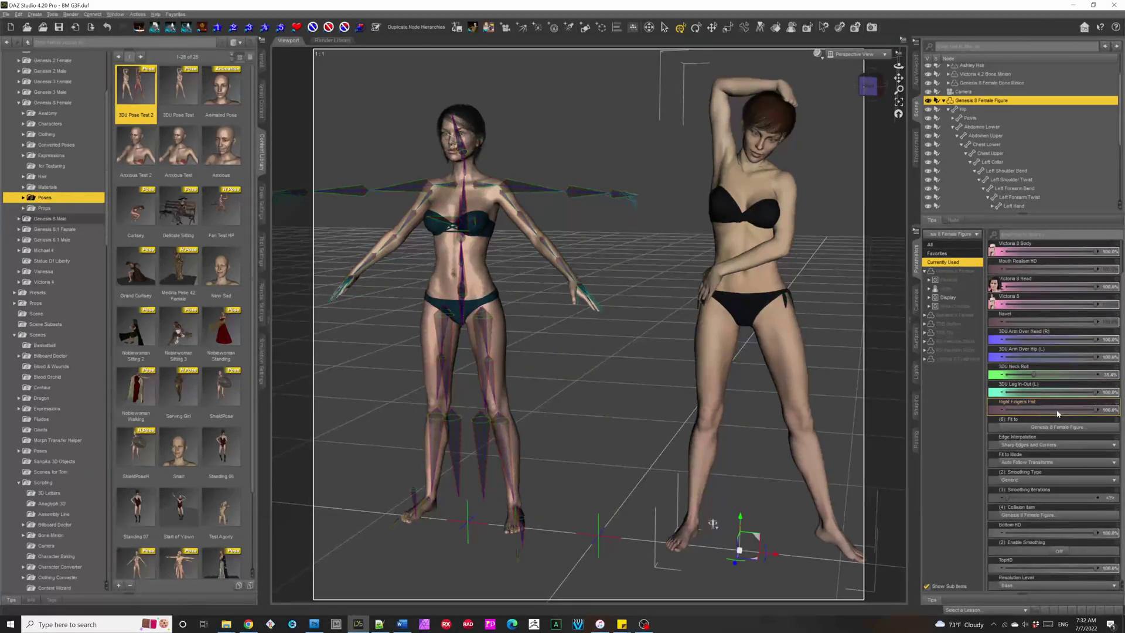
Step: Select the Genesis 8 Female Bone Minion and drop the 3DU Pose Test 2 pose onto it
{"action": "scroll", "coordinate": [1004, 120], "scroll_direction": "up", "scroll_amount": 2}
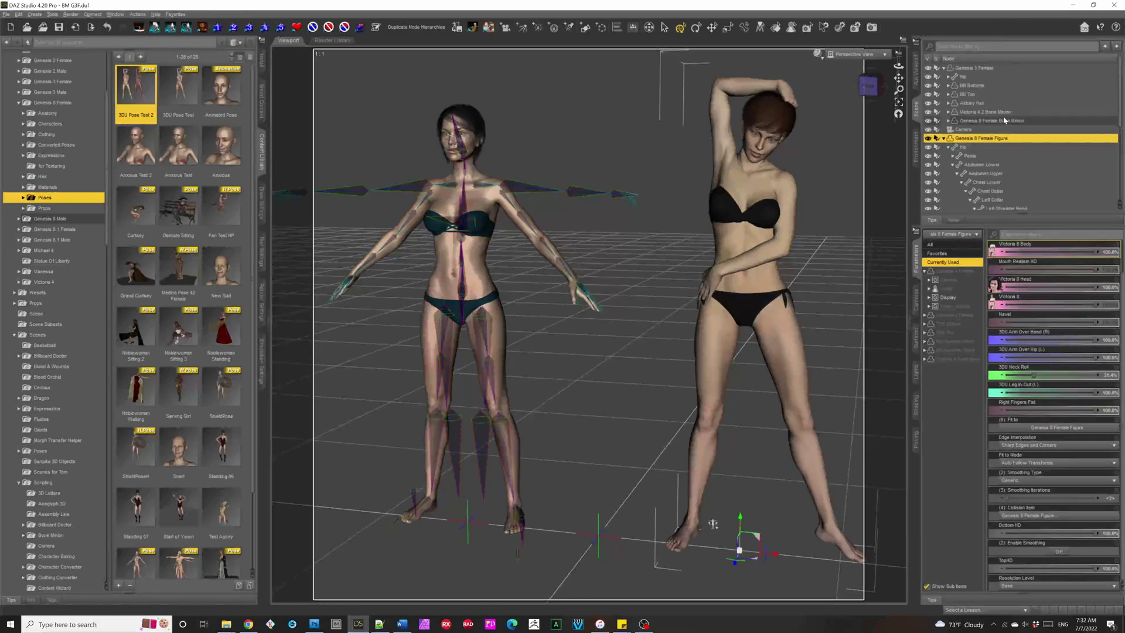
{"action": "left_click", "coordinate": [990, 120]}
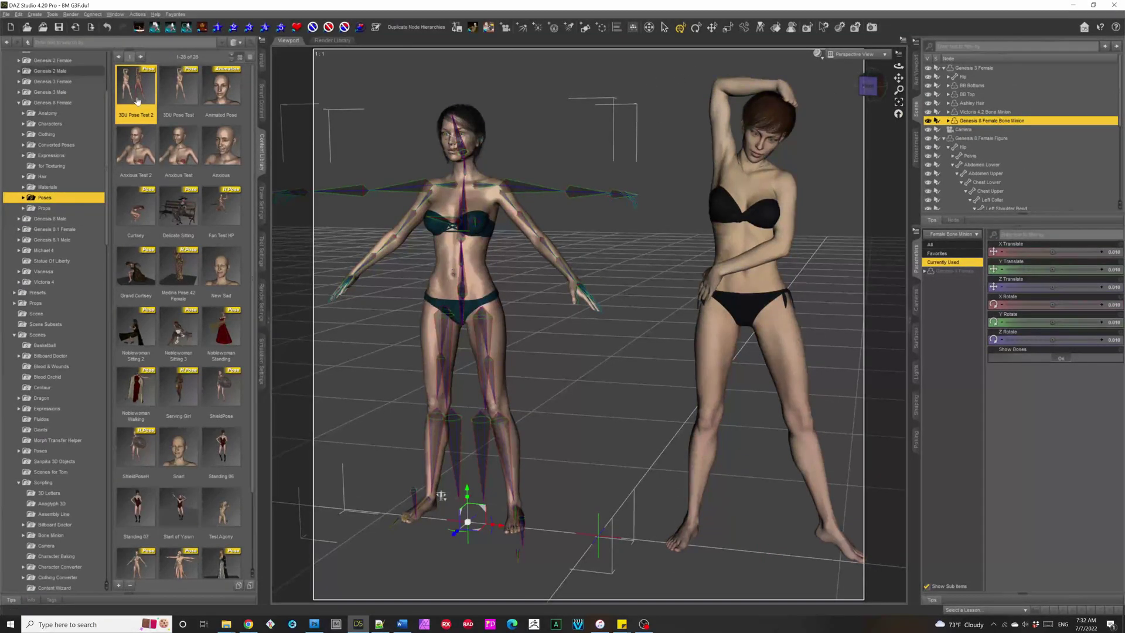
{"action": "left_click_drag", "start_coordinate": [137, 101], "coordinate": [431, 243]}
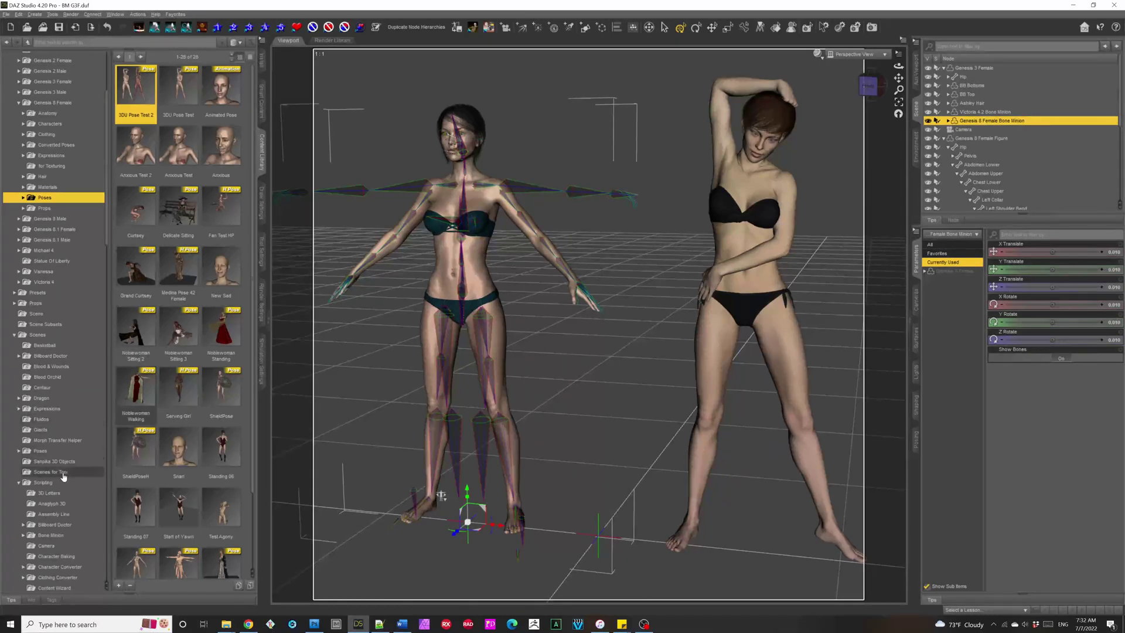
Step: Show the RiverSoft Art > Bone Minion folder in the content library
{"action": "scroll", "coordinate": [65, 468], "scroll_direction": "down", "scroll_amount": 15}
{"action": "scroll", "coordinate": [66, 468], "scroll_direction": "down", "scroll_amount": 7}
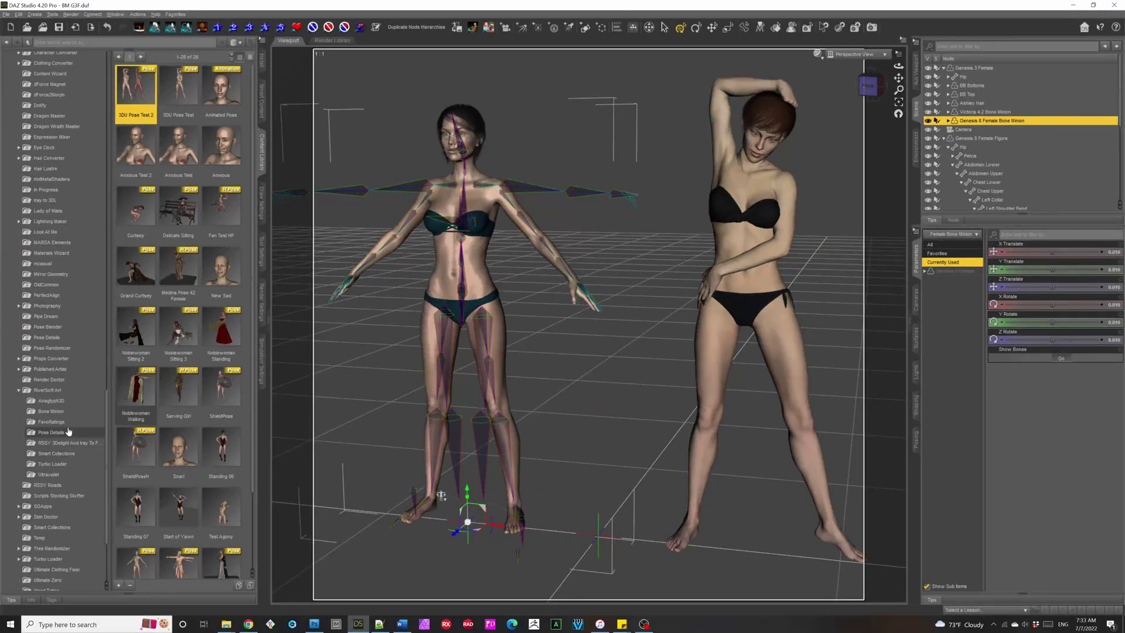
{"action": "left_click", "coordinate": [59, 411]}
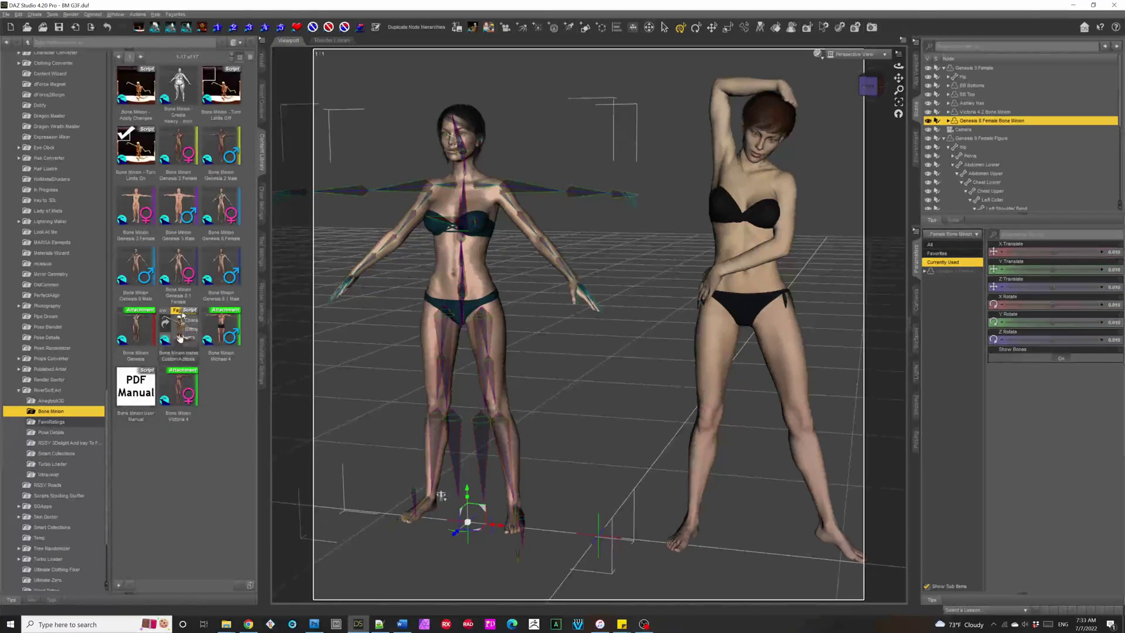
Step: With Genesis 3 Female selected, run Create Heavyweight Bone Minion choosing the Genesis 8 Female type
{"action": "left_click", "coordinate": [974, 69]}
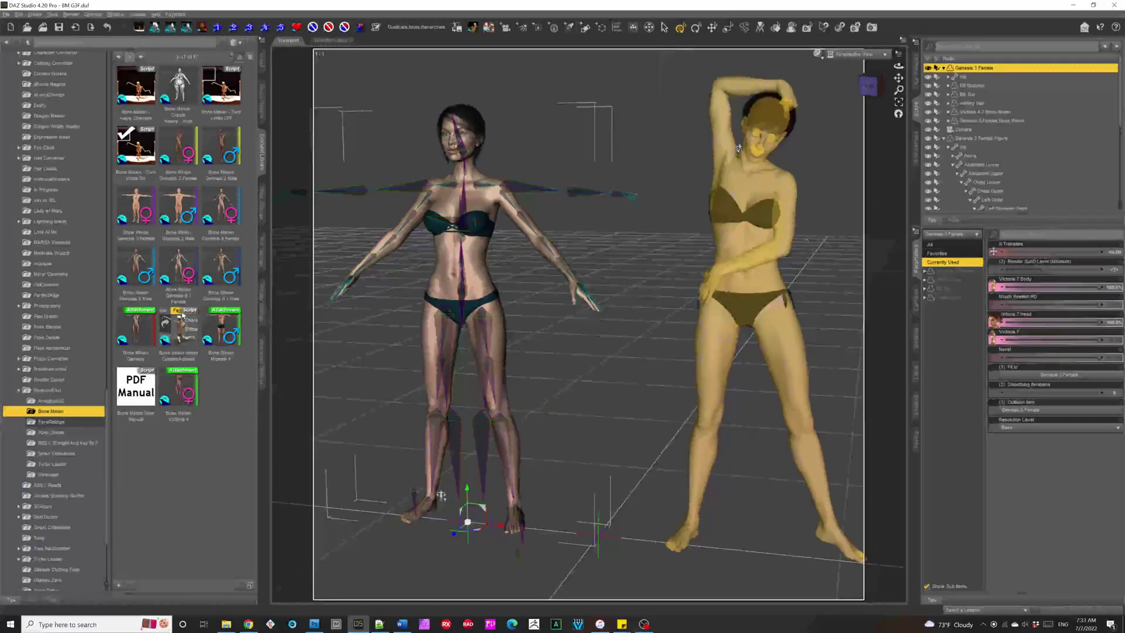
{"action": "double_click", "coordinate": [180, 103]}
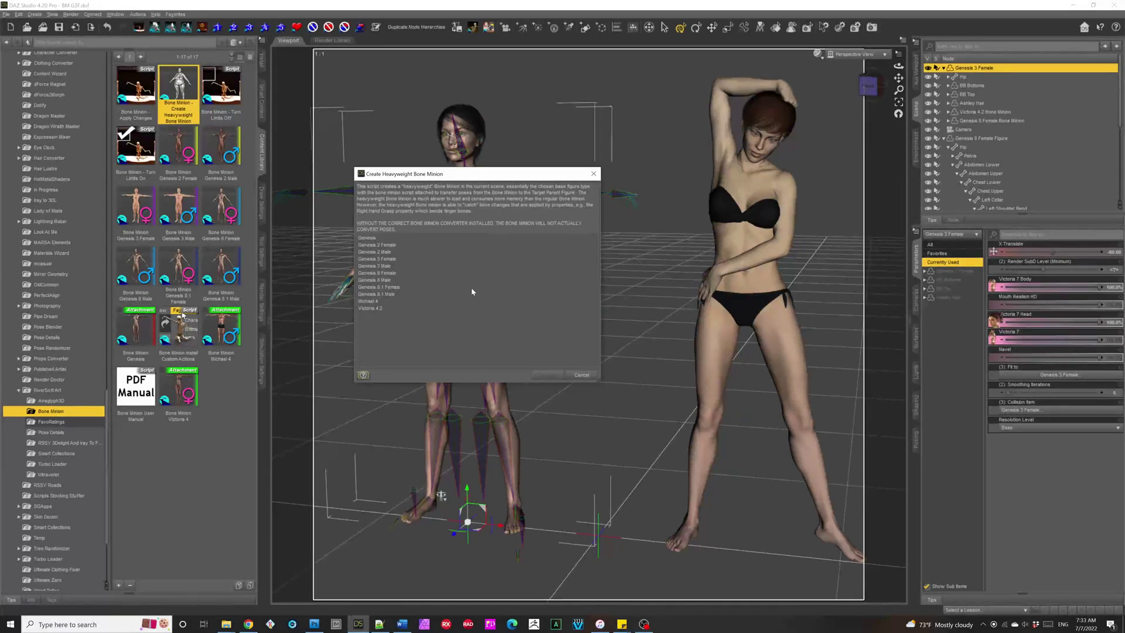
{"action": "left_click", "coordinate": [380, 273]}
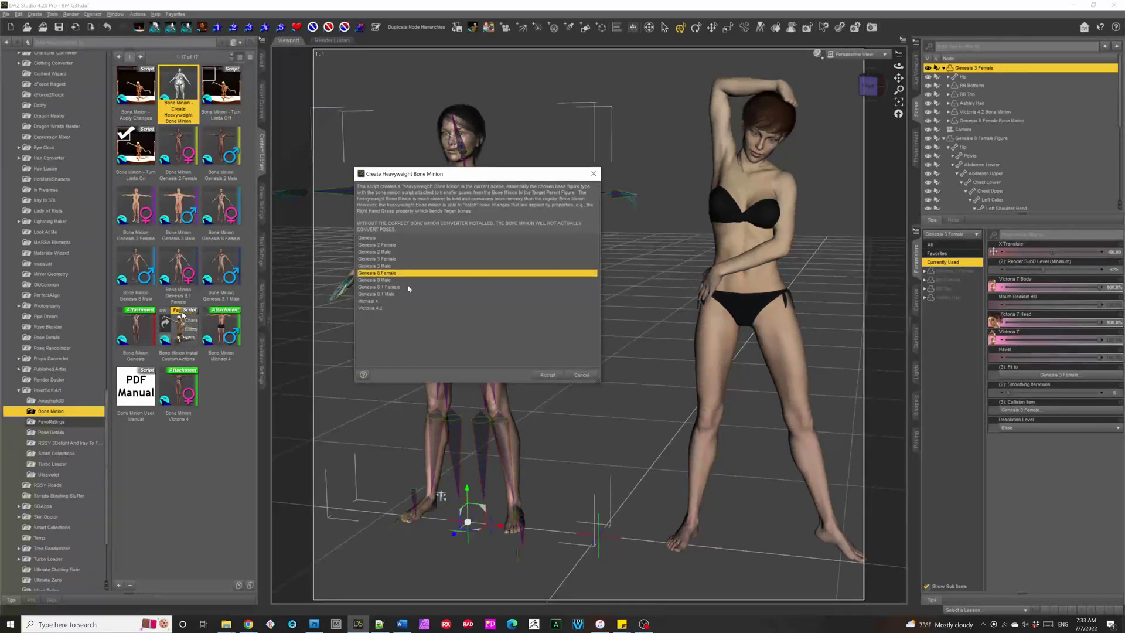
{"action": "left_click", "coordinate": [547, 376]}
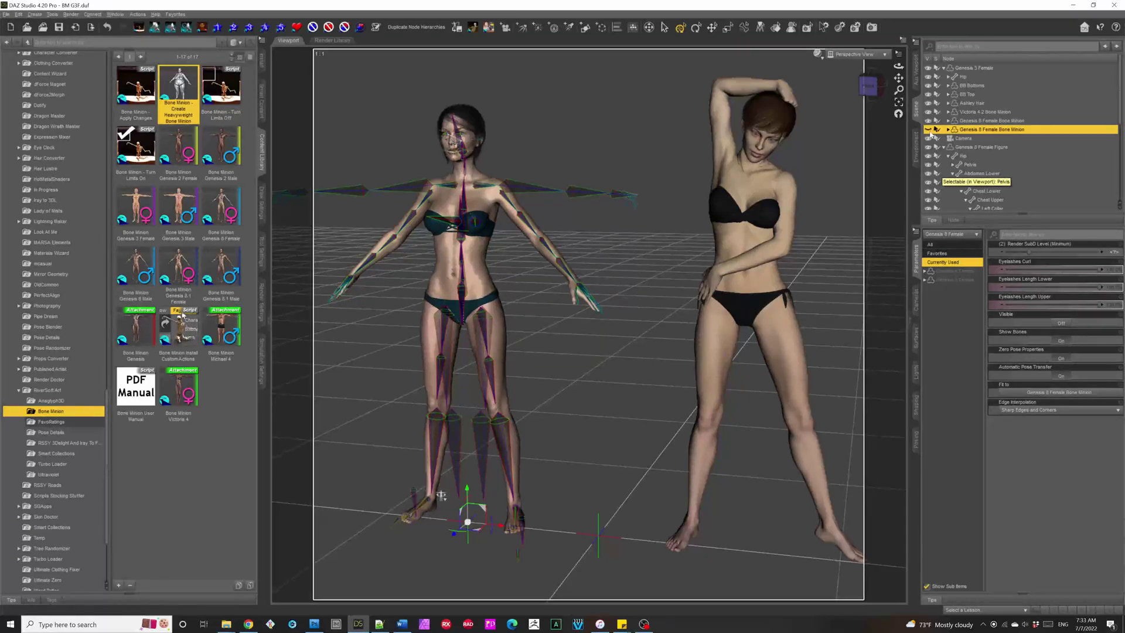
Step: Show all properties of the minion's Genesis 8 Female node, filtered on 'Visible'
{"action": "left_click", "coordinate": [944, 248]}
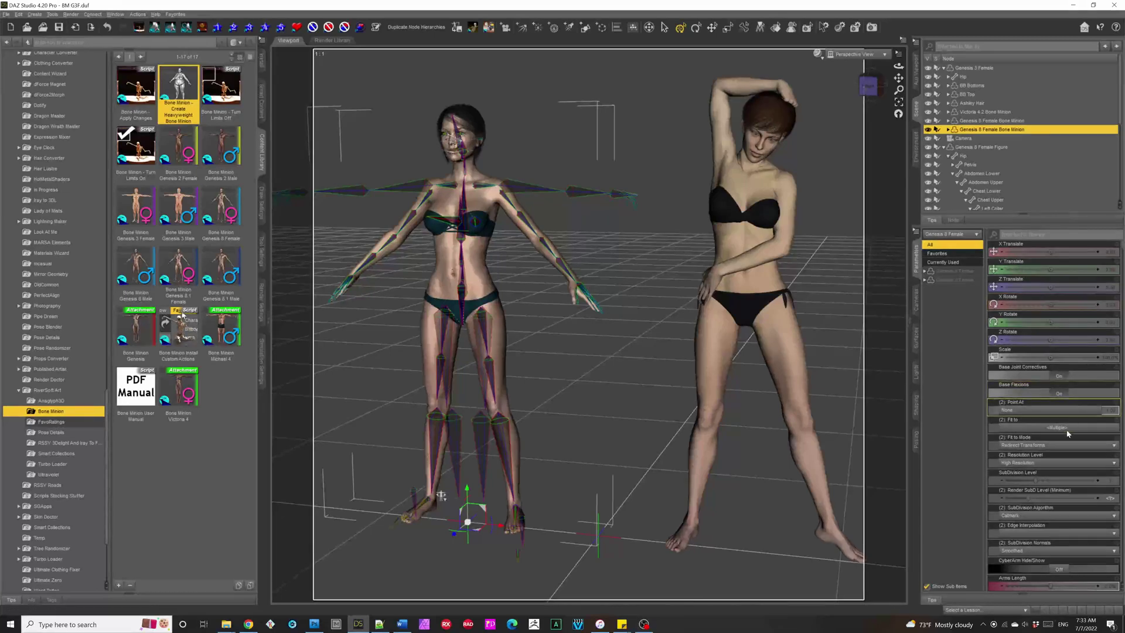
{"action": "left_click", "coordinate": [971, 277]}
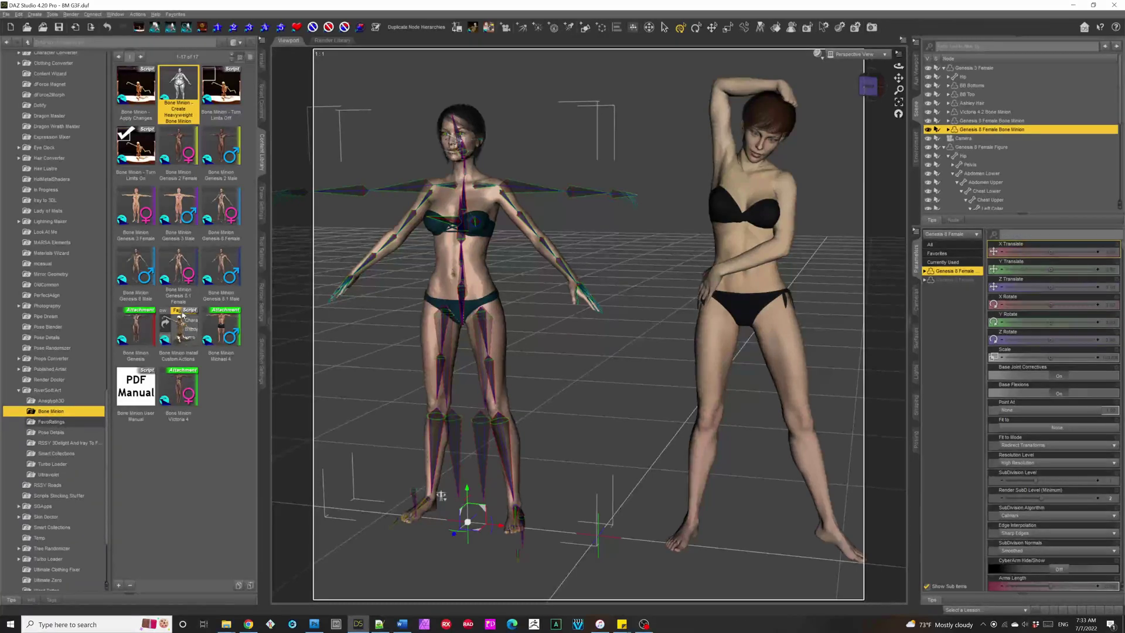
{"action": "type", "text": "Visib"}
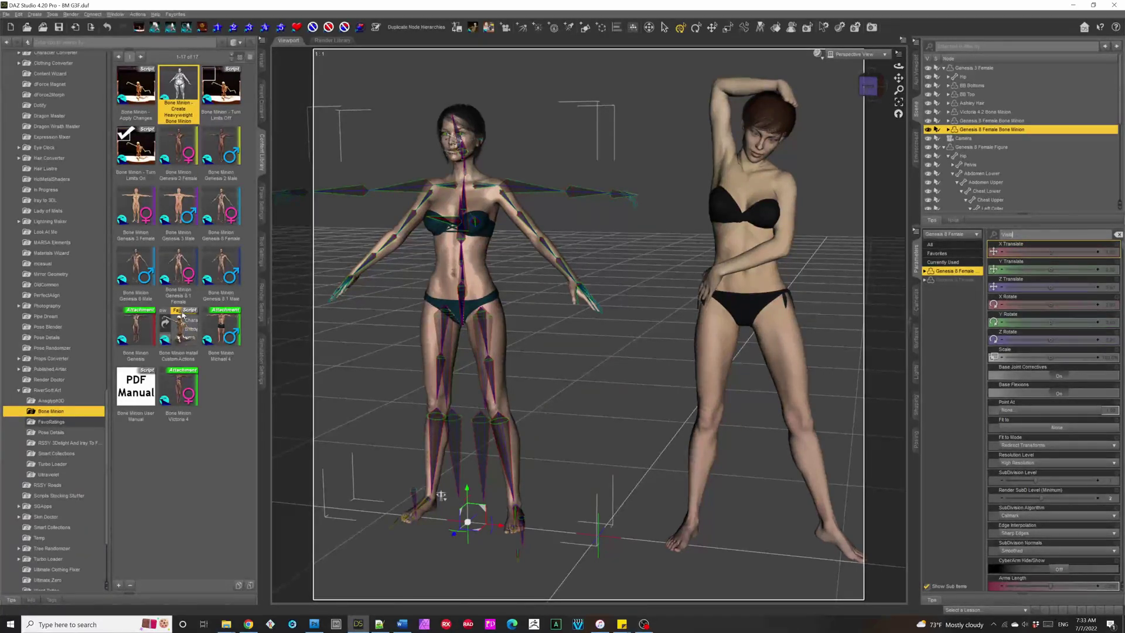
{"action": "type", "text": "le"}
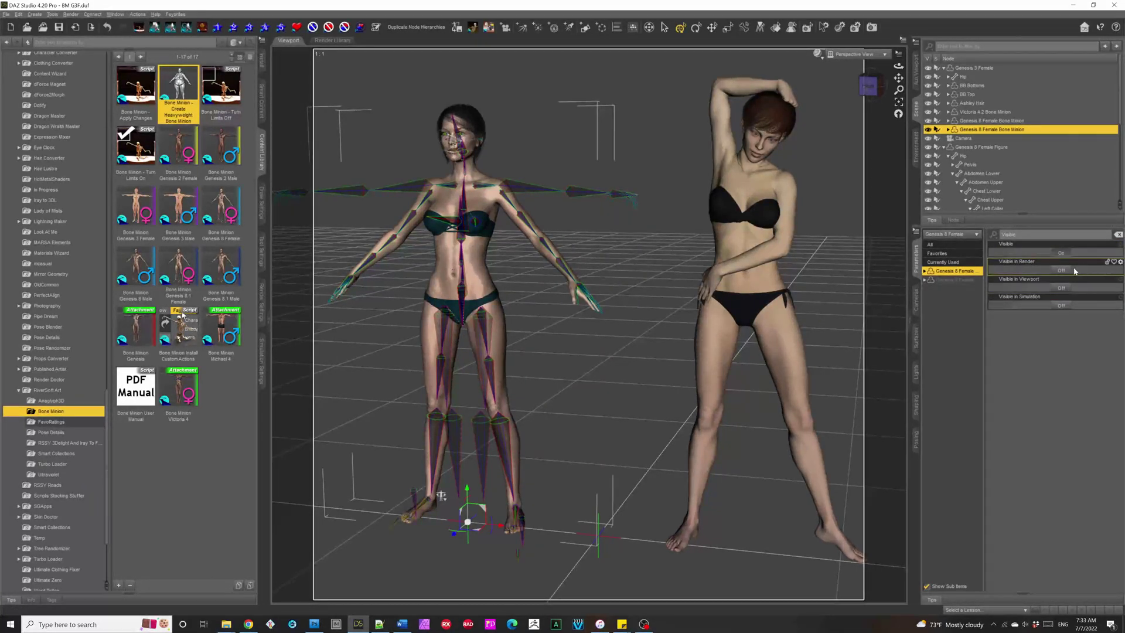
Step: Turn Visible in Viewport on to preview the minion's silver body, then off again
{"action": "left_click", "coordinate": [1064, 291]}
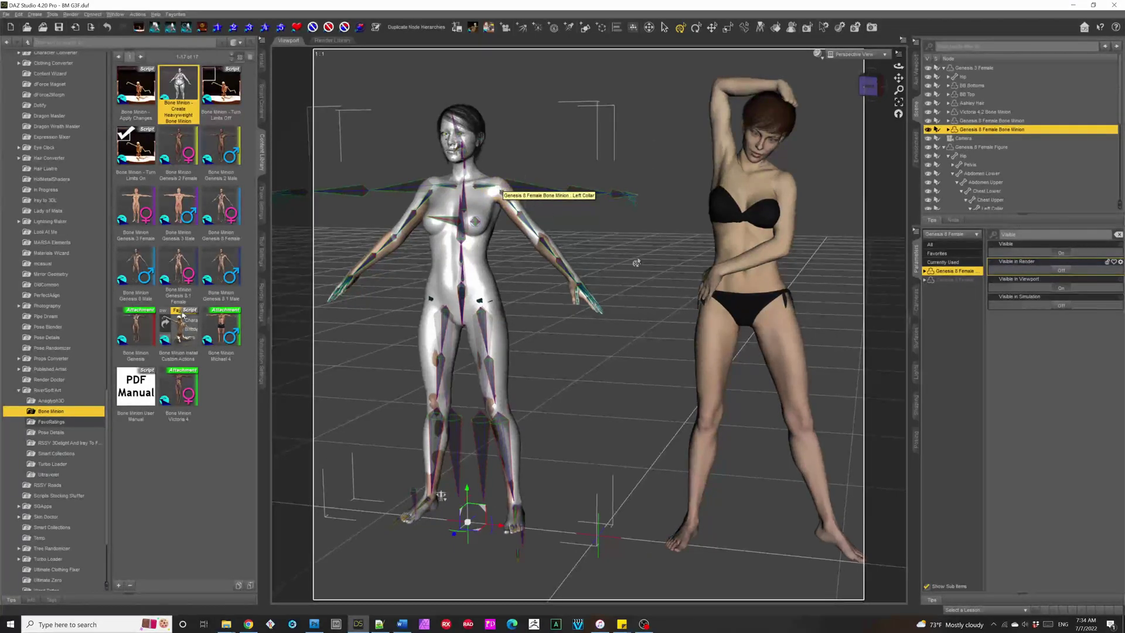
{"action": "left_click", "coordinate": [1060, 287]}
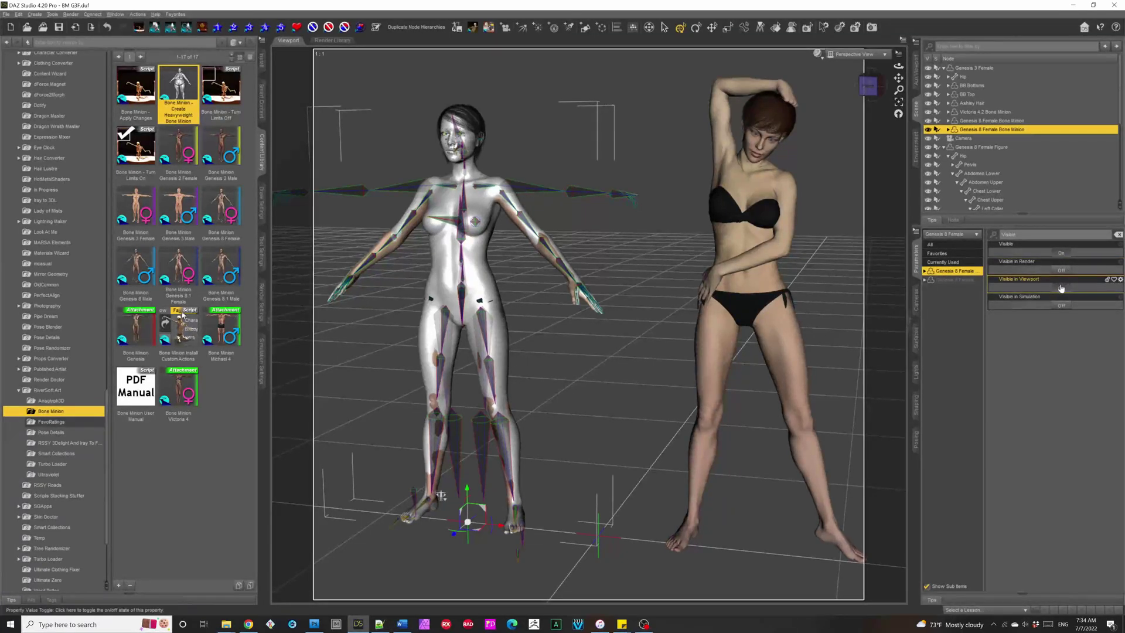
{"action": "left_click", "coordinate": [1059, 288]}
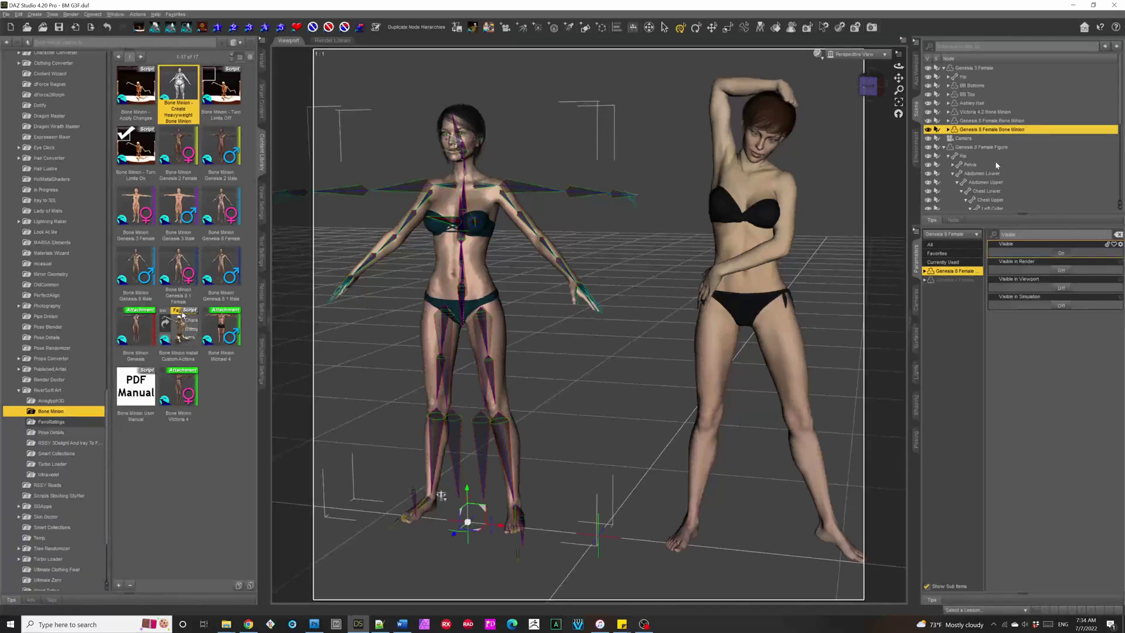
Step: Filter the Parameters pane on '3DU' and show the Poses folder in the content library
{"action": "left_click", "coordinate": [1118, 233]}
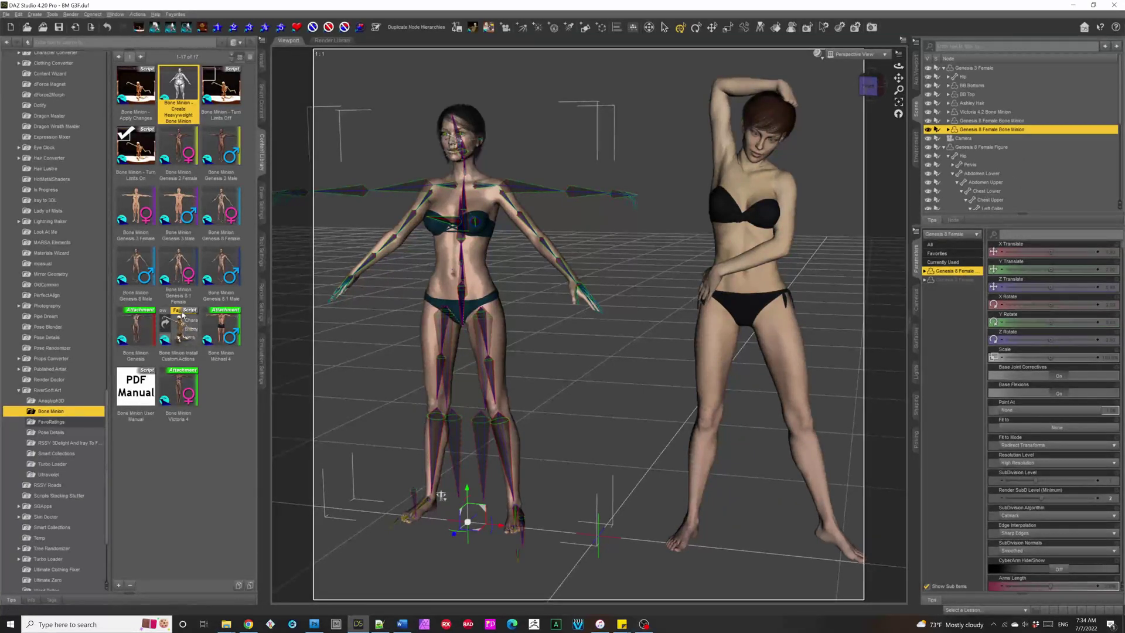
{"action": "type", "text": "3DU"}
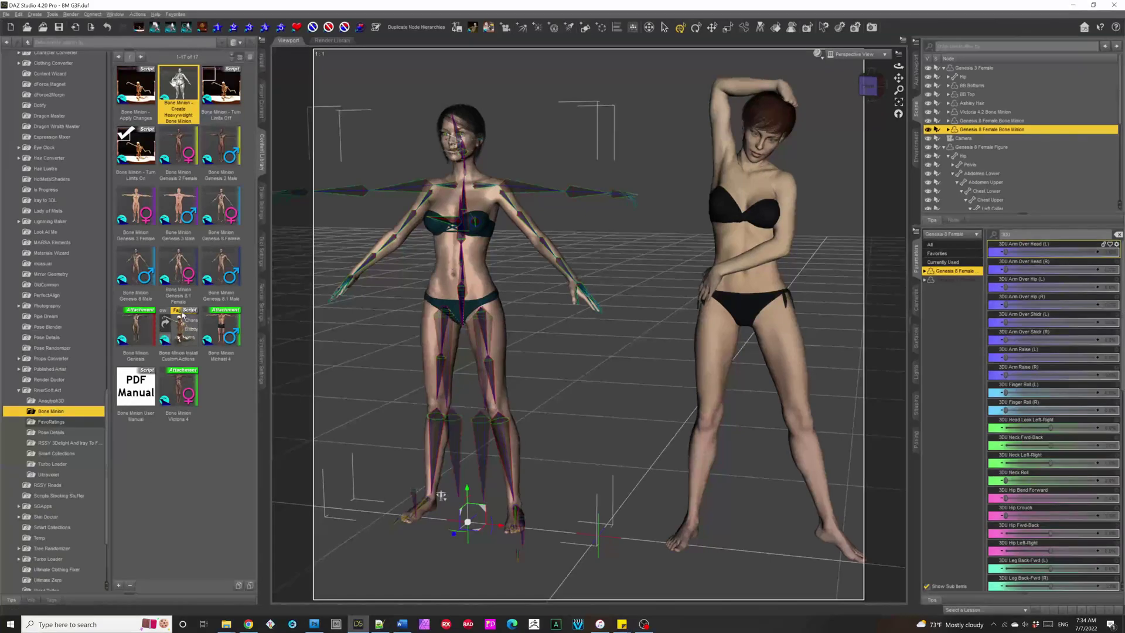
{"action": "scroll", "coordinate": [50, 142], "scroll_direction": "down", "scroll_amount": 10}
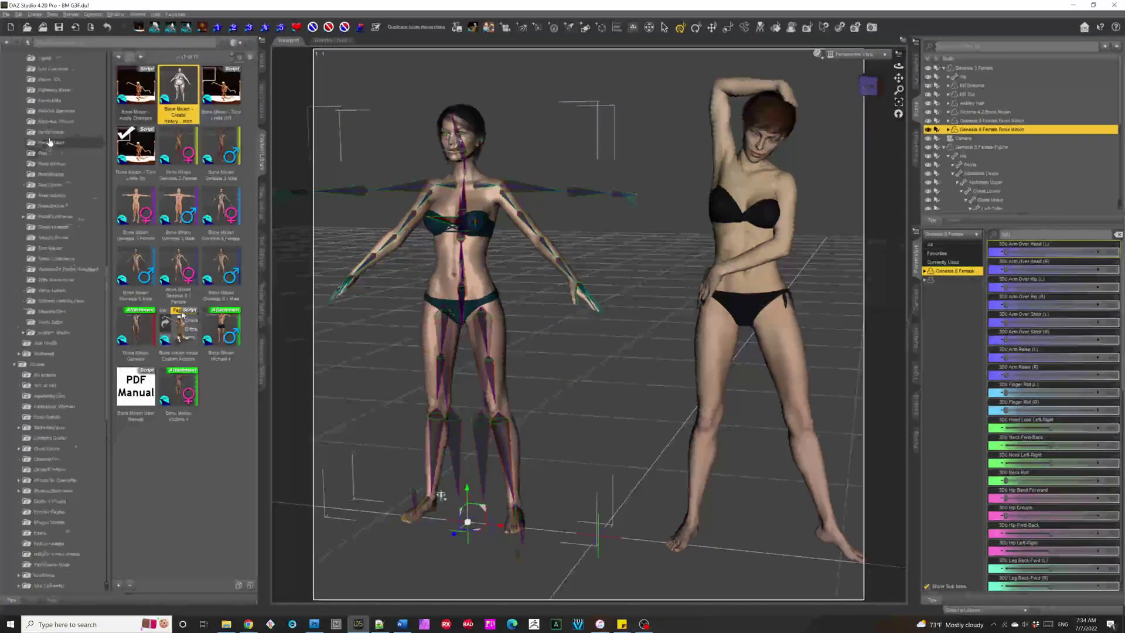
{"action": "scroll", "coordinate": [50, 142], "scroll_direction": "up", "scroll_amount": 8}
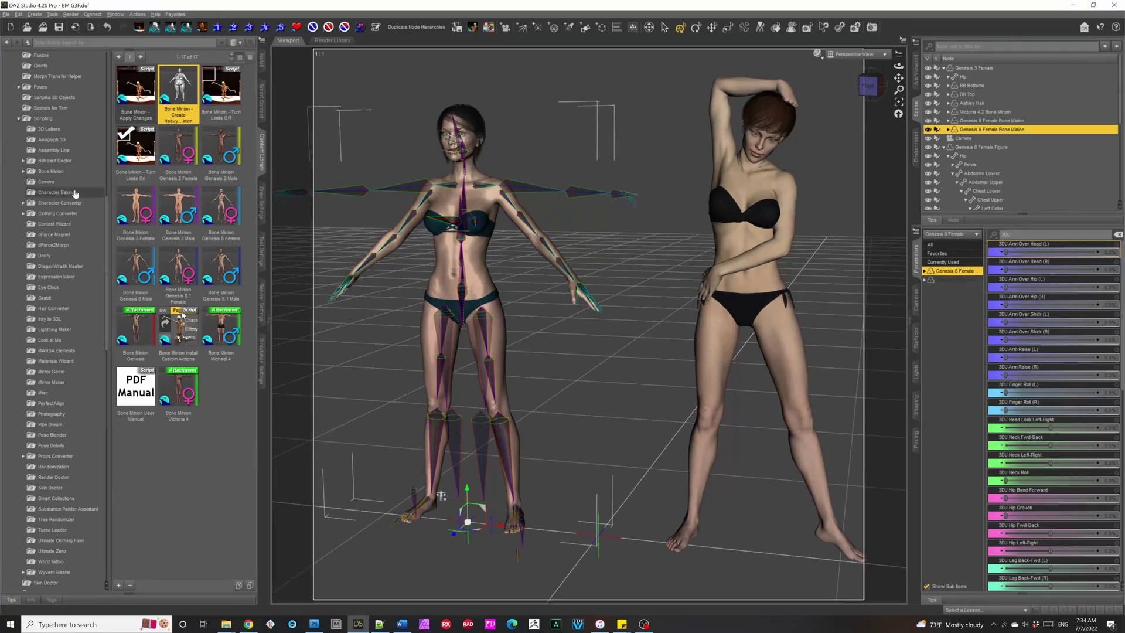
{"action": "scroll", "coordinate": [51, 176], "scroll_direction": "up", "scroll_amount": 5}
{"action": "scroll", "coordinate": [51, 174], "scroll_direction": "up", "scroll_amount": 5}
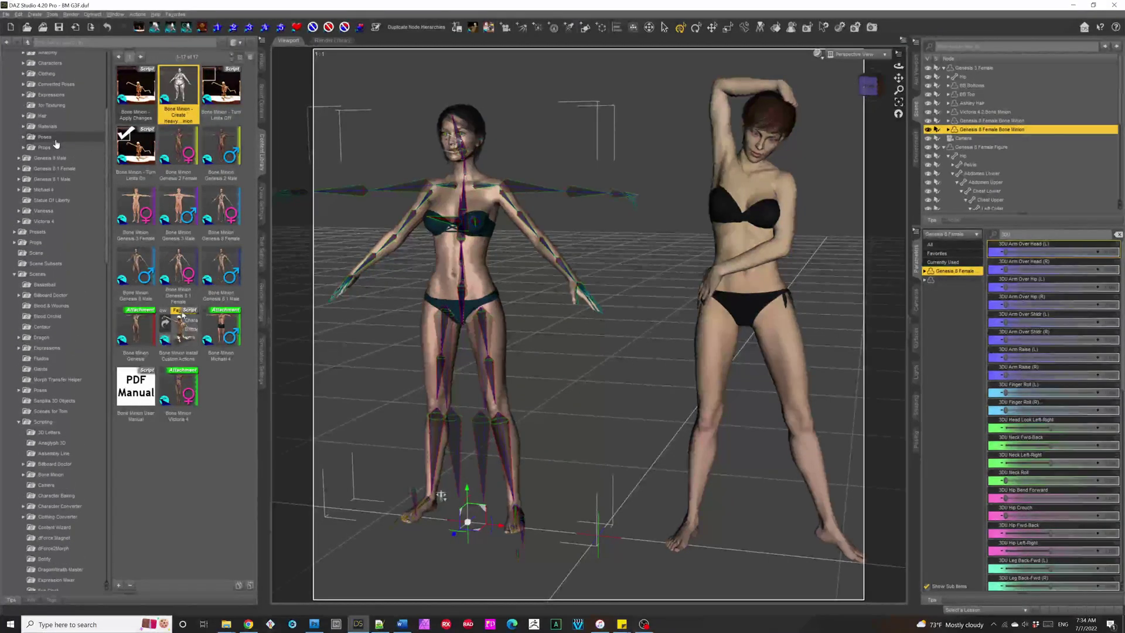
{"action": "left_click", "coordinate": [56, 139]}
Step: Apply the 3DU Pose Test 2 preset to the selected Genesis 8 Female Bone Minion
{"action": "double_click", "coordinate": [127, 103]}
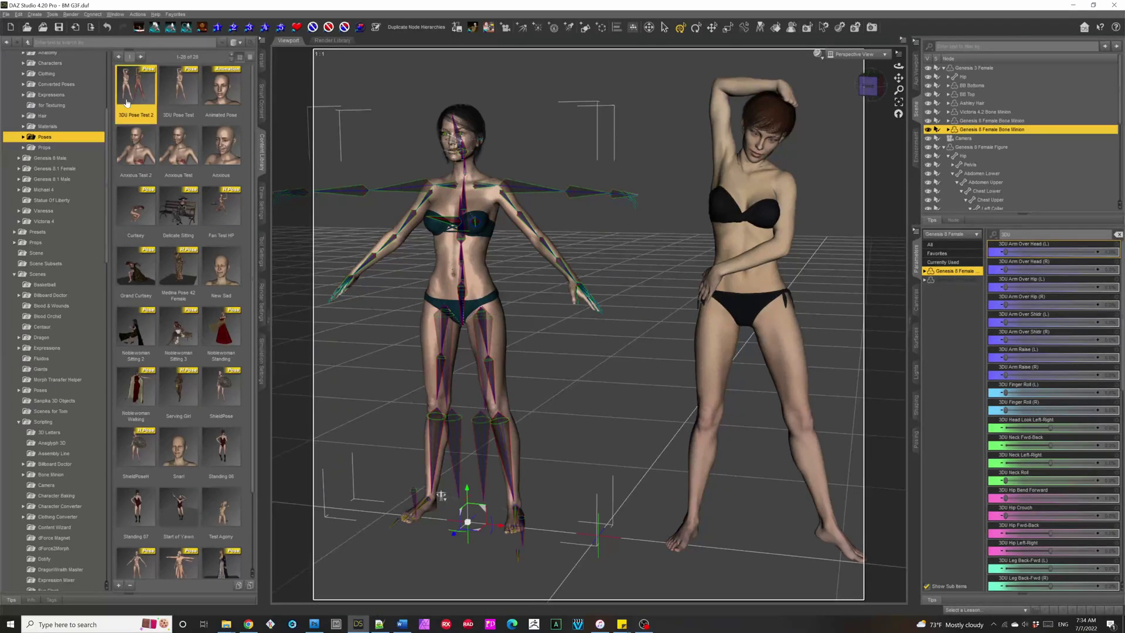